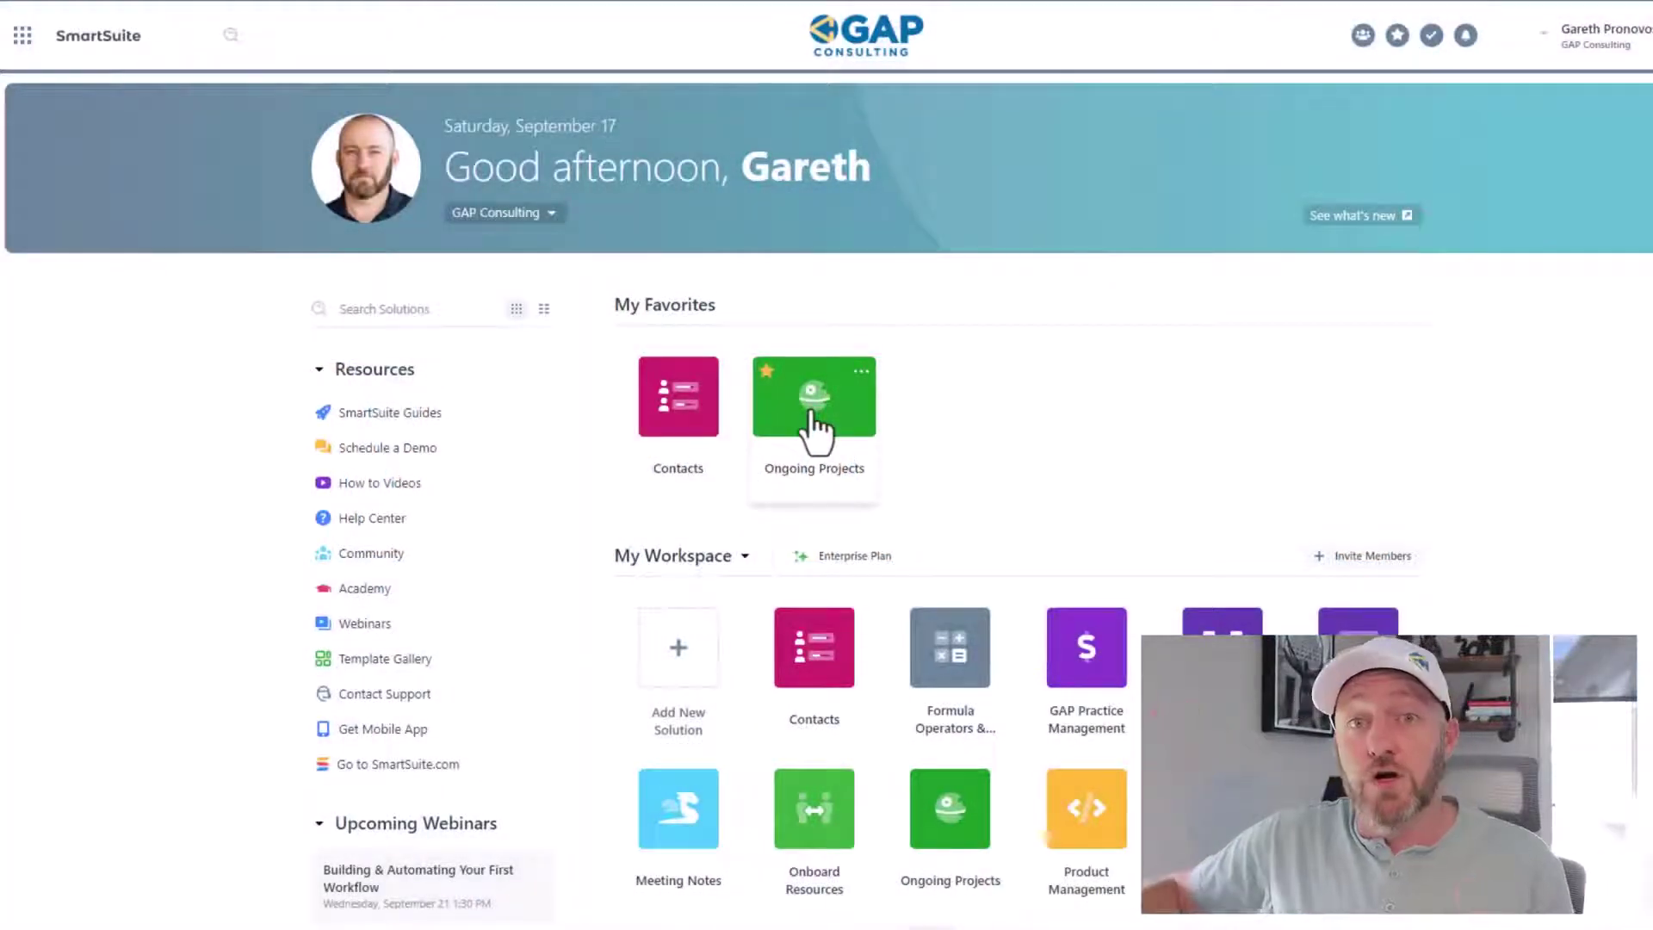
Open the Ongoing Projects solution and select New Project's Status cell.
{"action": "left_click", "coordinate": [812, 422]}
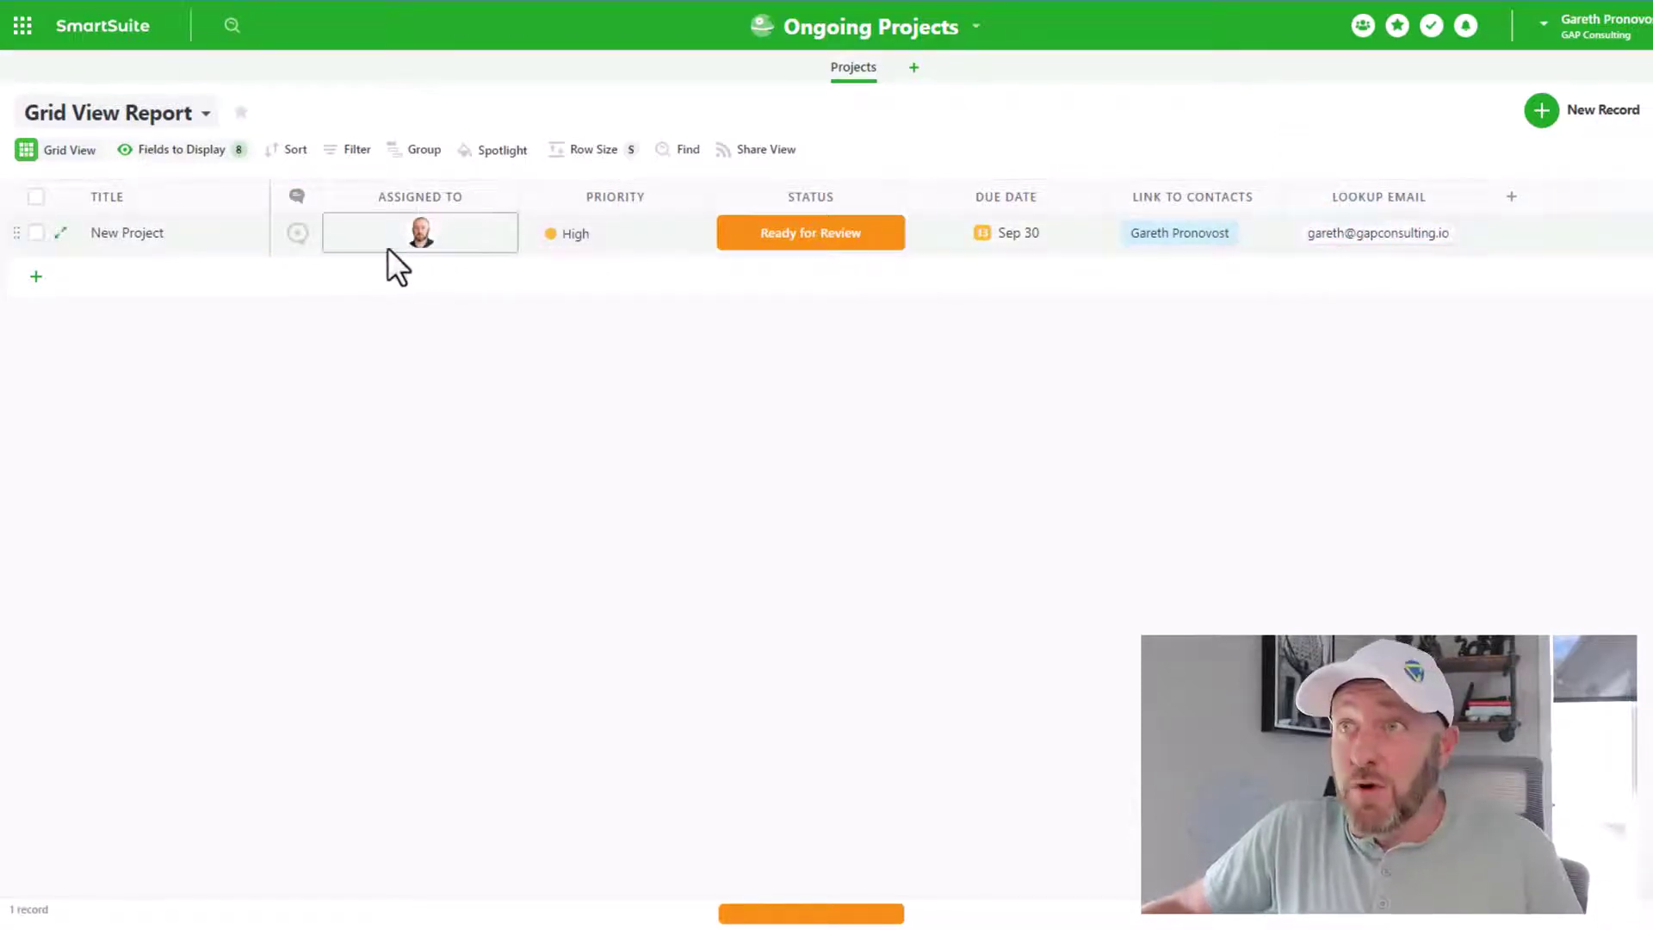
{"action": "left_click", "coordinate": [827, 241]}
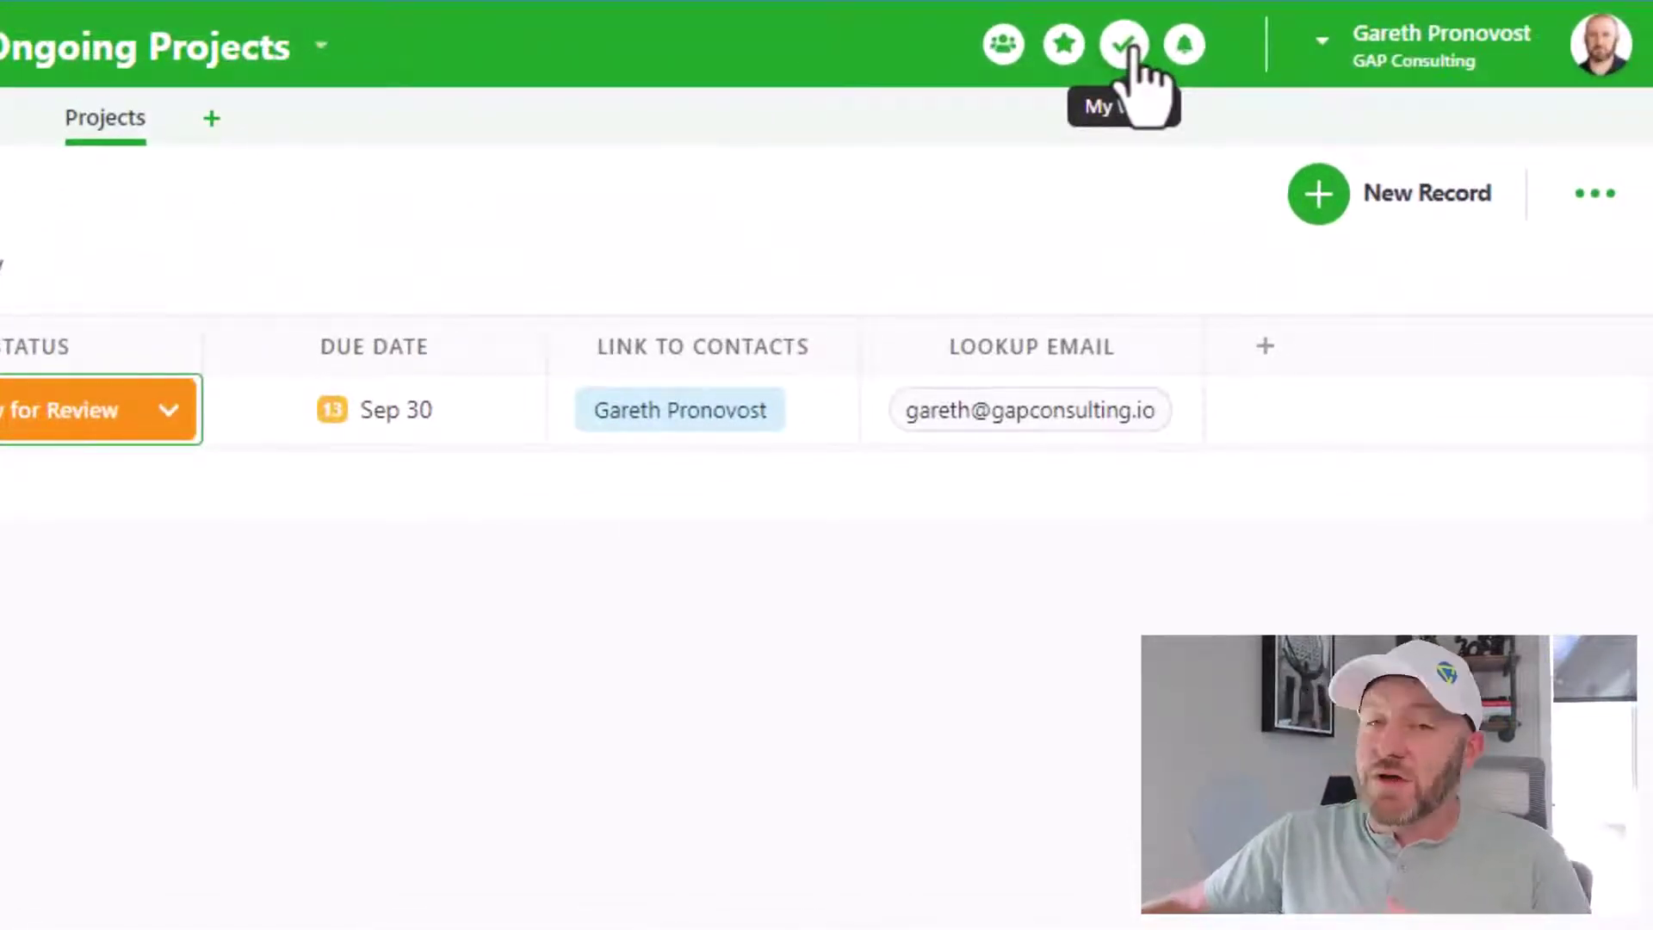
Open My Work and look over the Group By options, leaving the grouping unchanged.
{"action": "left_click", "coordinate": [1126, 47]}
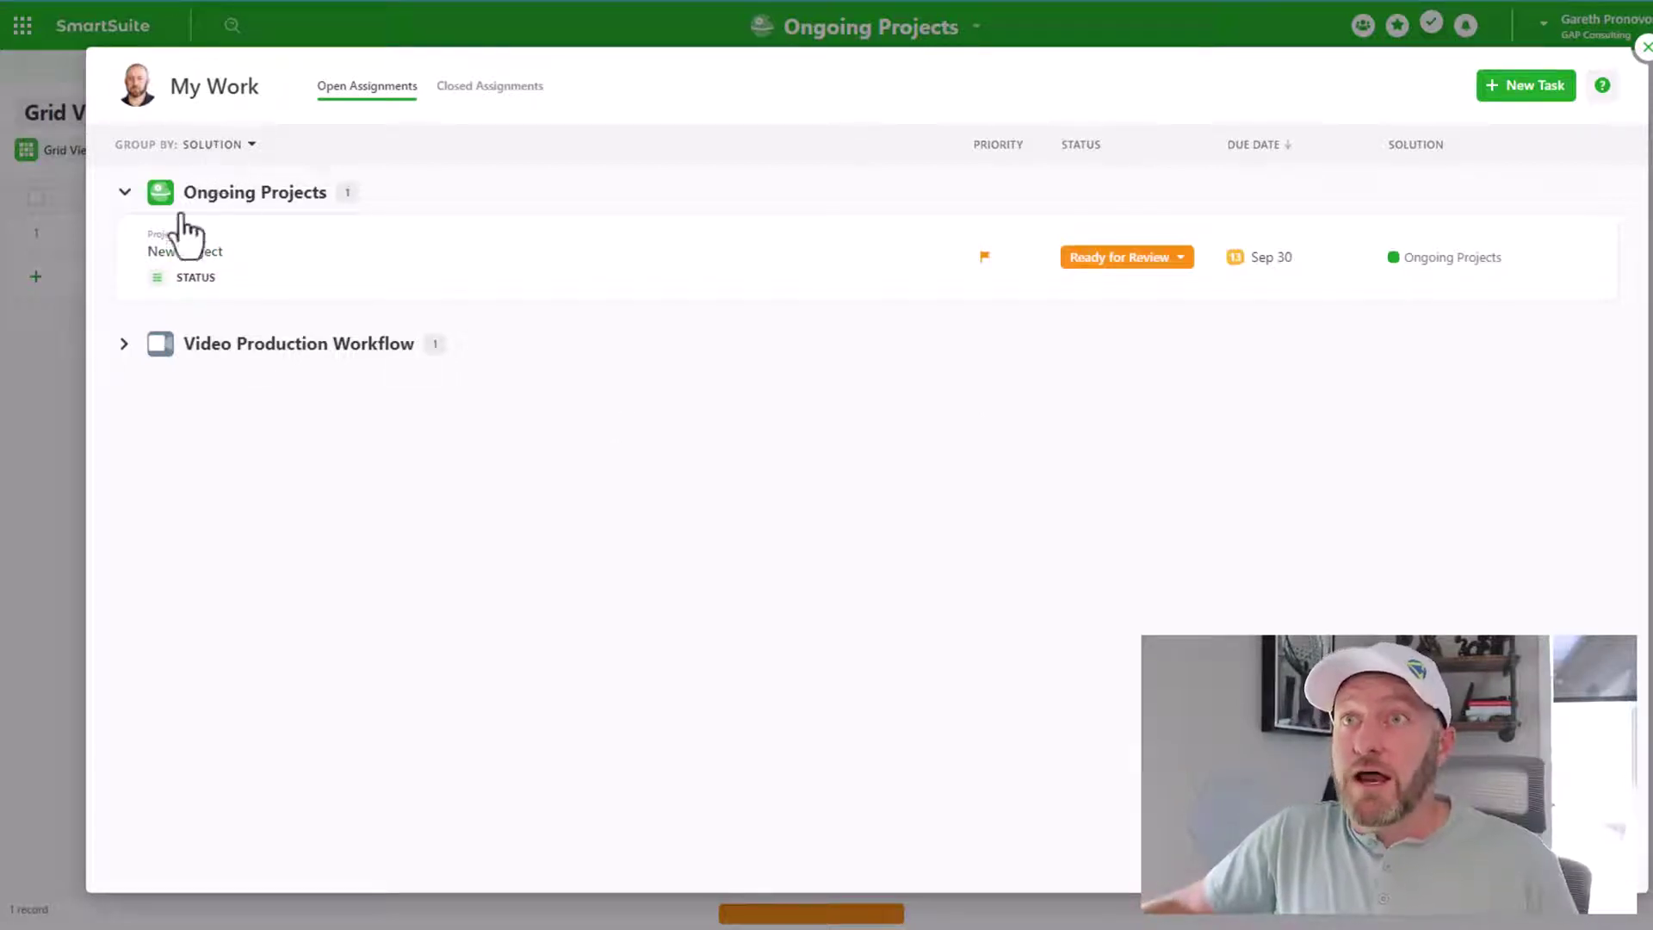
{"action": "left_click", "coordinate": [220, 148]}
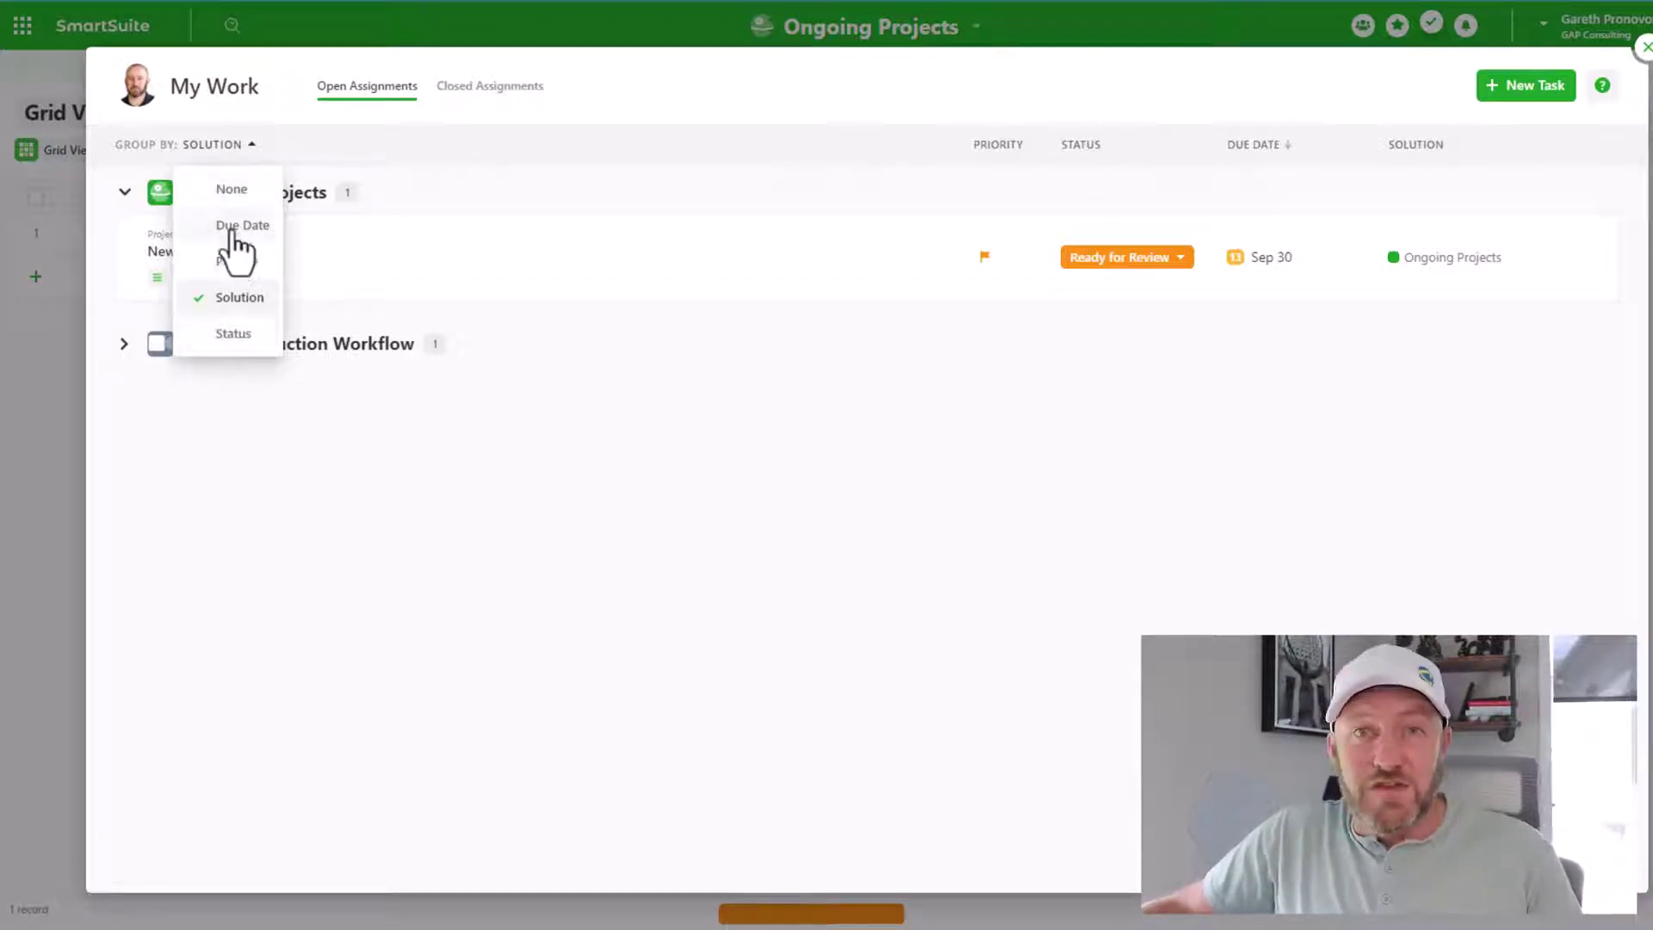
{"action": "left_click", "coordinate": [616, 494]}
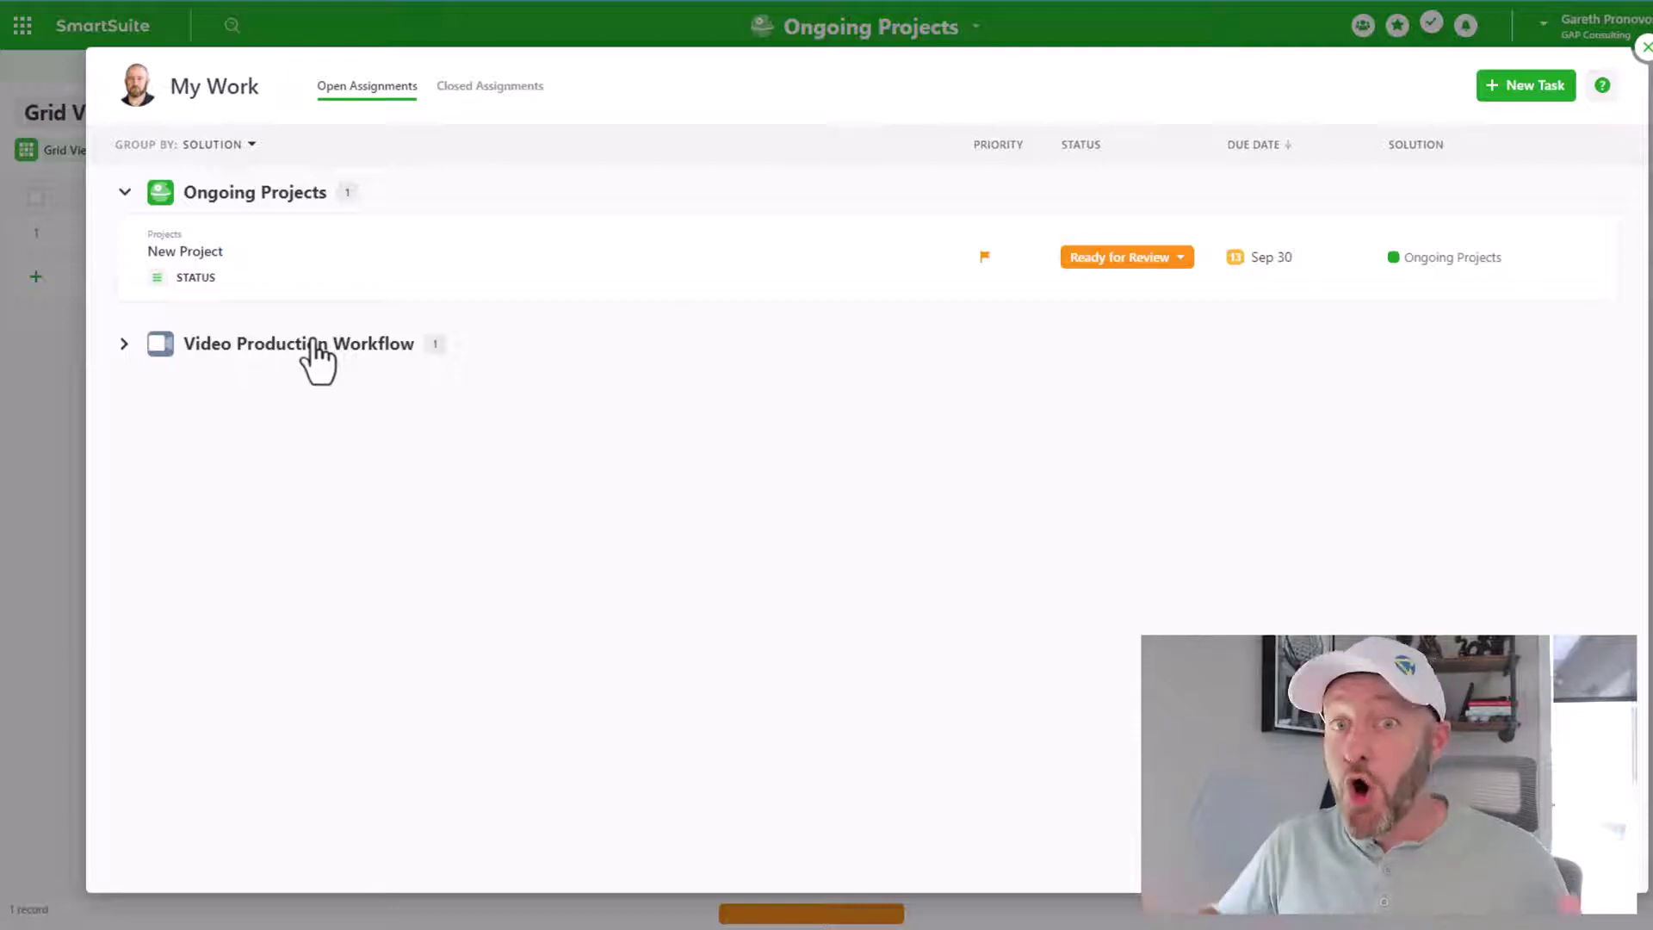
Expand Video Production Workflow and view the Test task's status choices without changing them.
{"action": "left_click", "coordinate": [225, 361]}
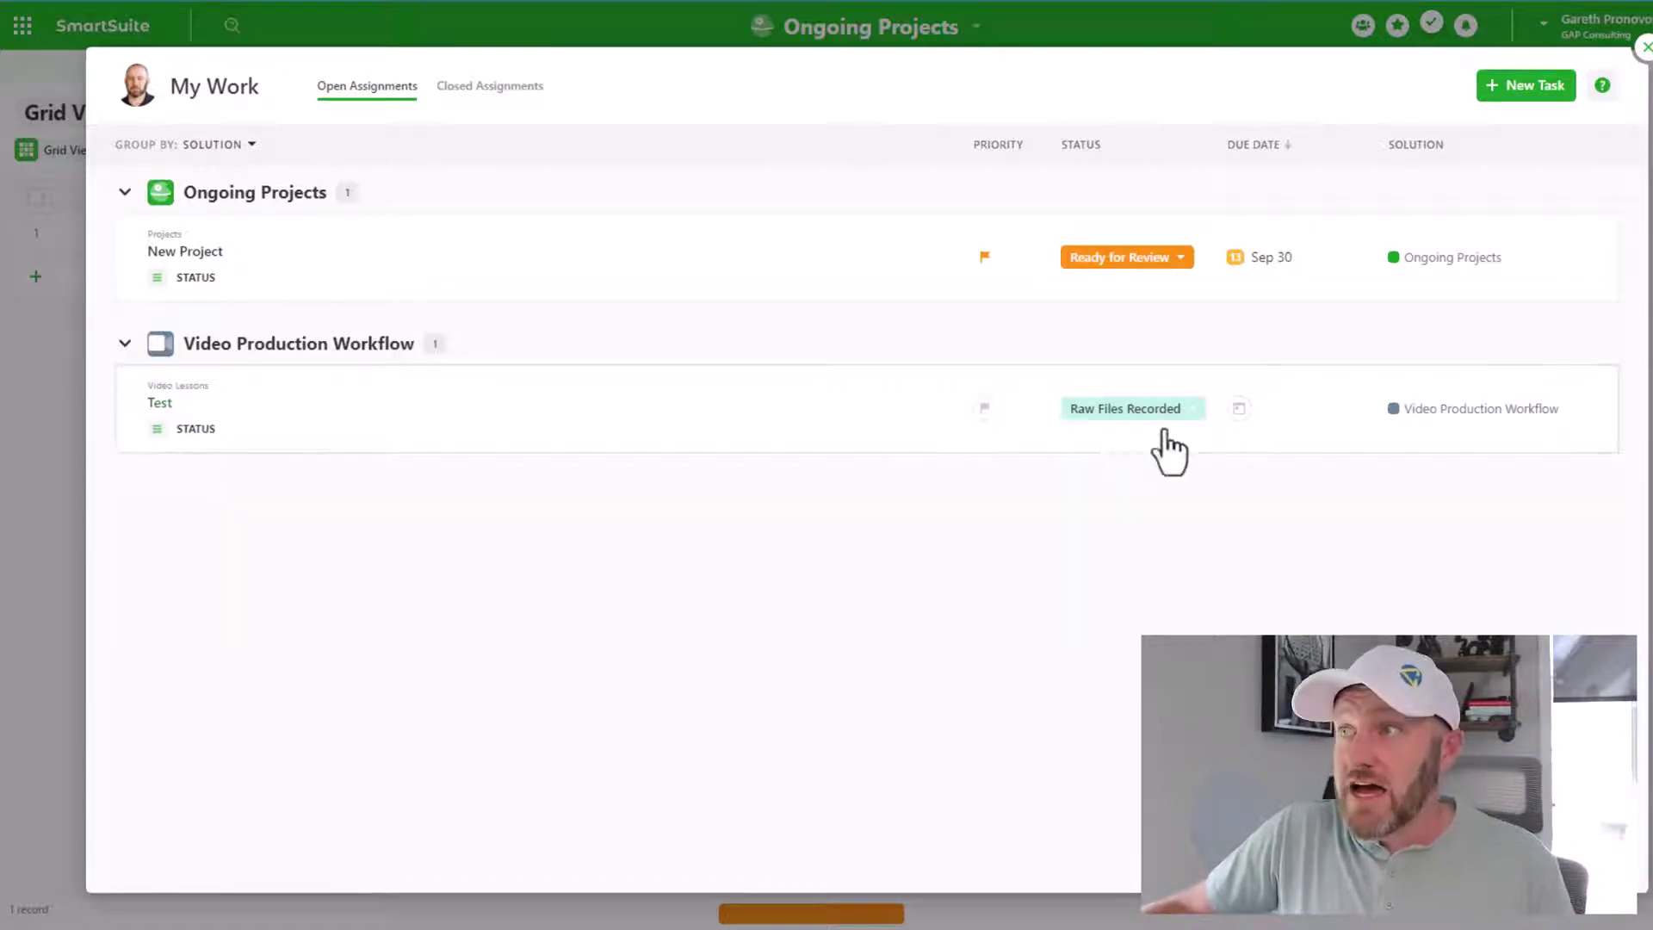
{"action": "left_click", "coordinate": [1192, 411]}
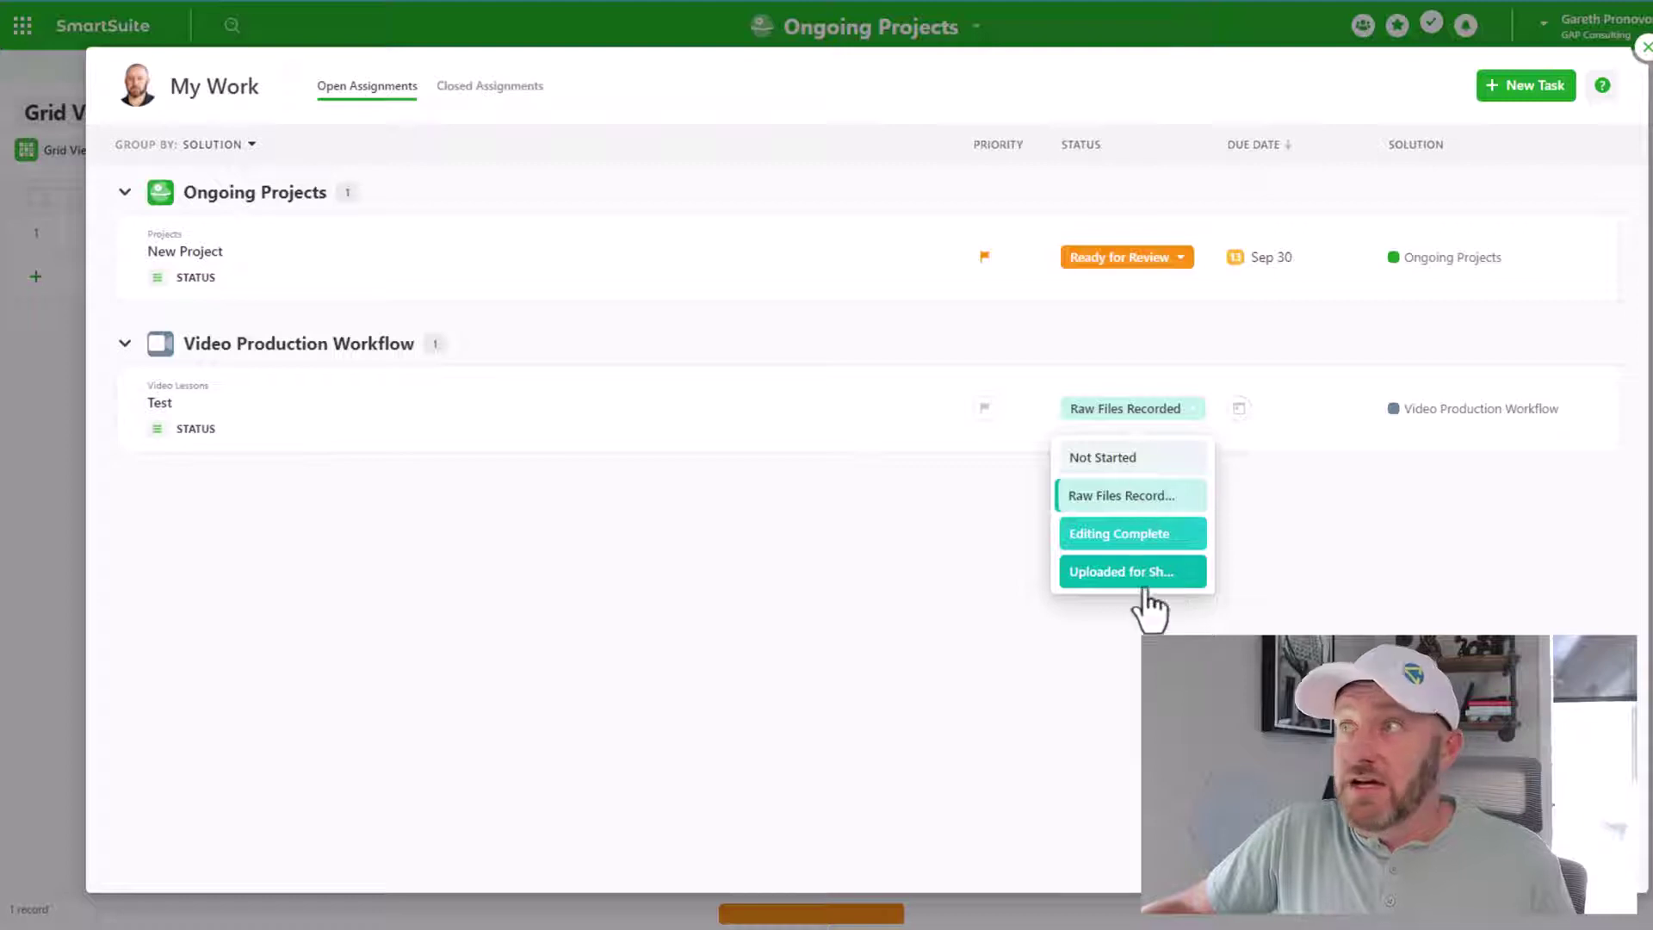
{"action": "left_click", "coordinate": [1029, 455]}
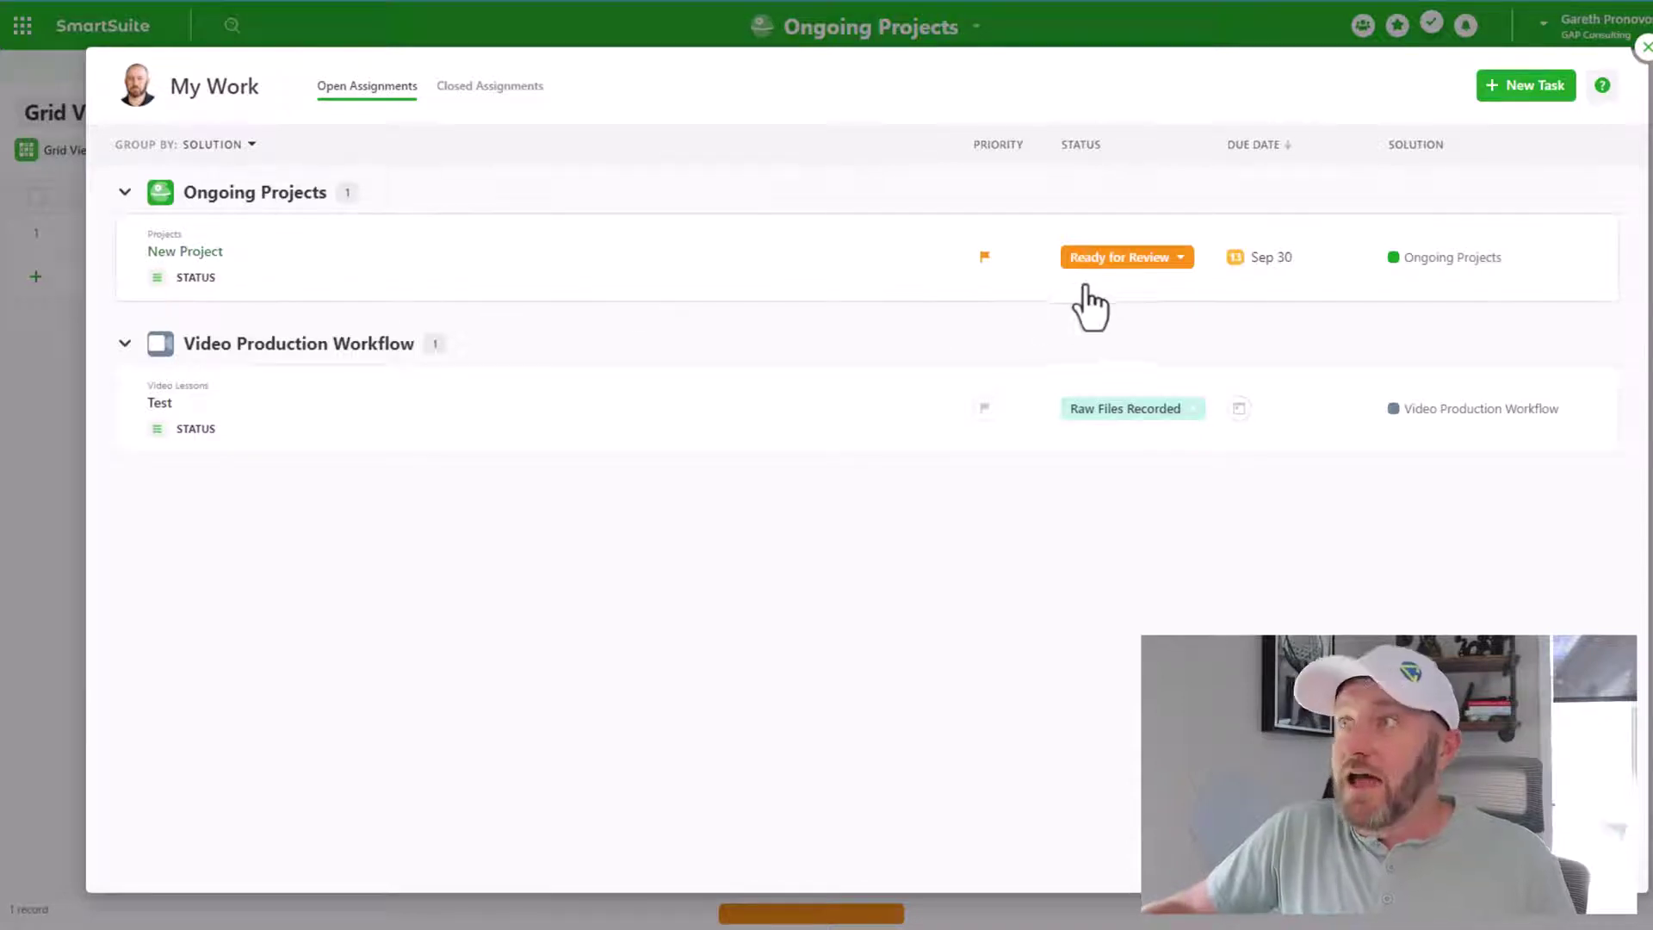
Set New Project's status to Complete, check Closed Assignments, then close My Work.
{"action": "left_click", "coordinate": [1181, 258]}
{"action": "left_click", "coordinate": [1116, 423]}
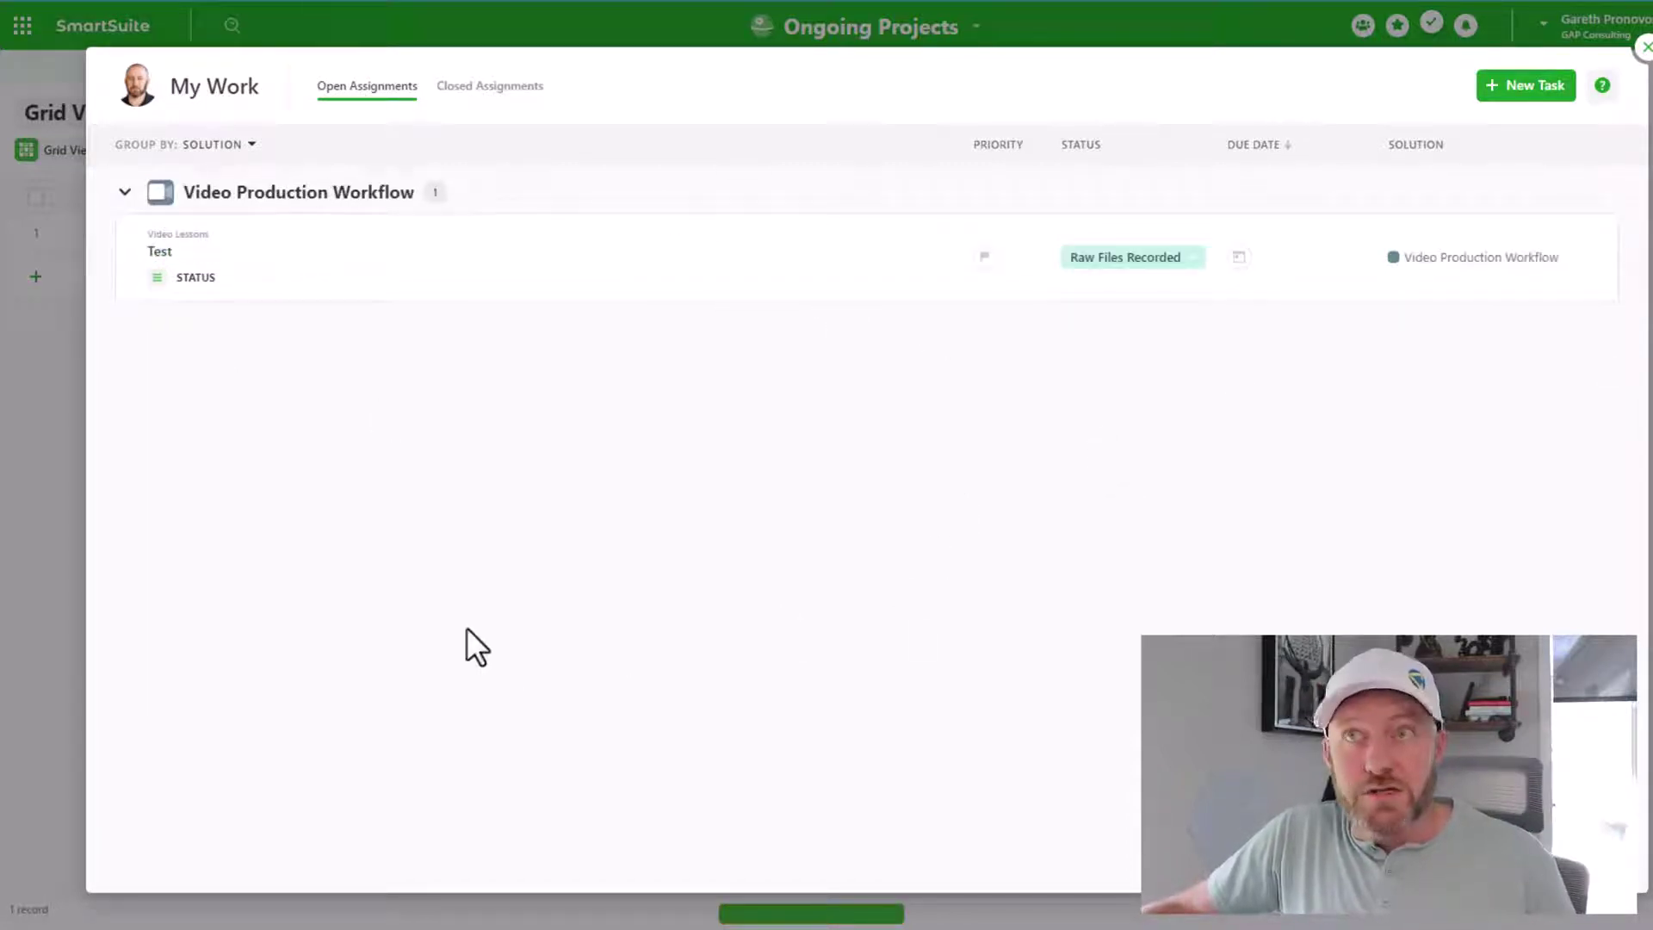
{"action": "left_click", "coordinate": [473, 91]}
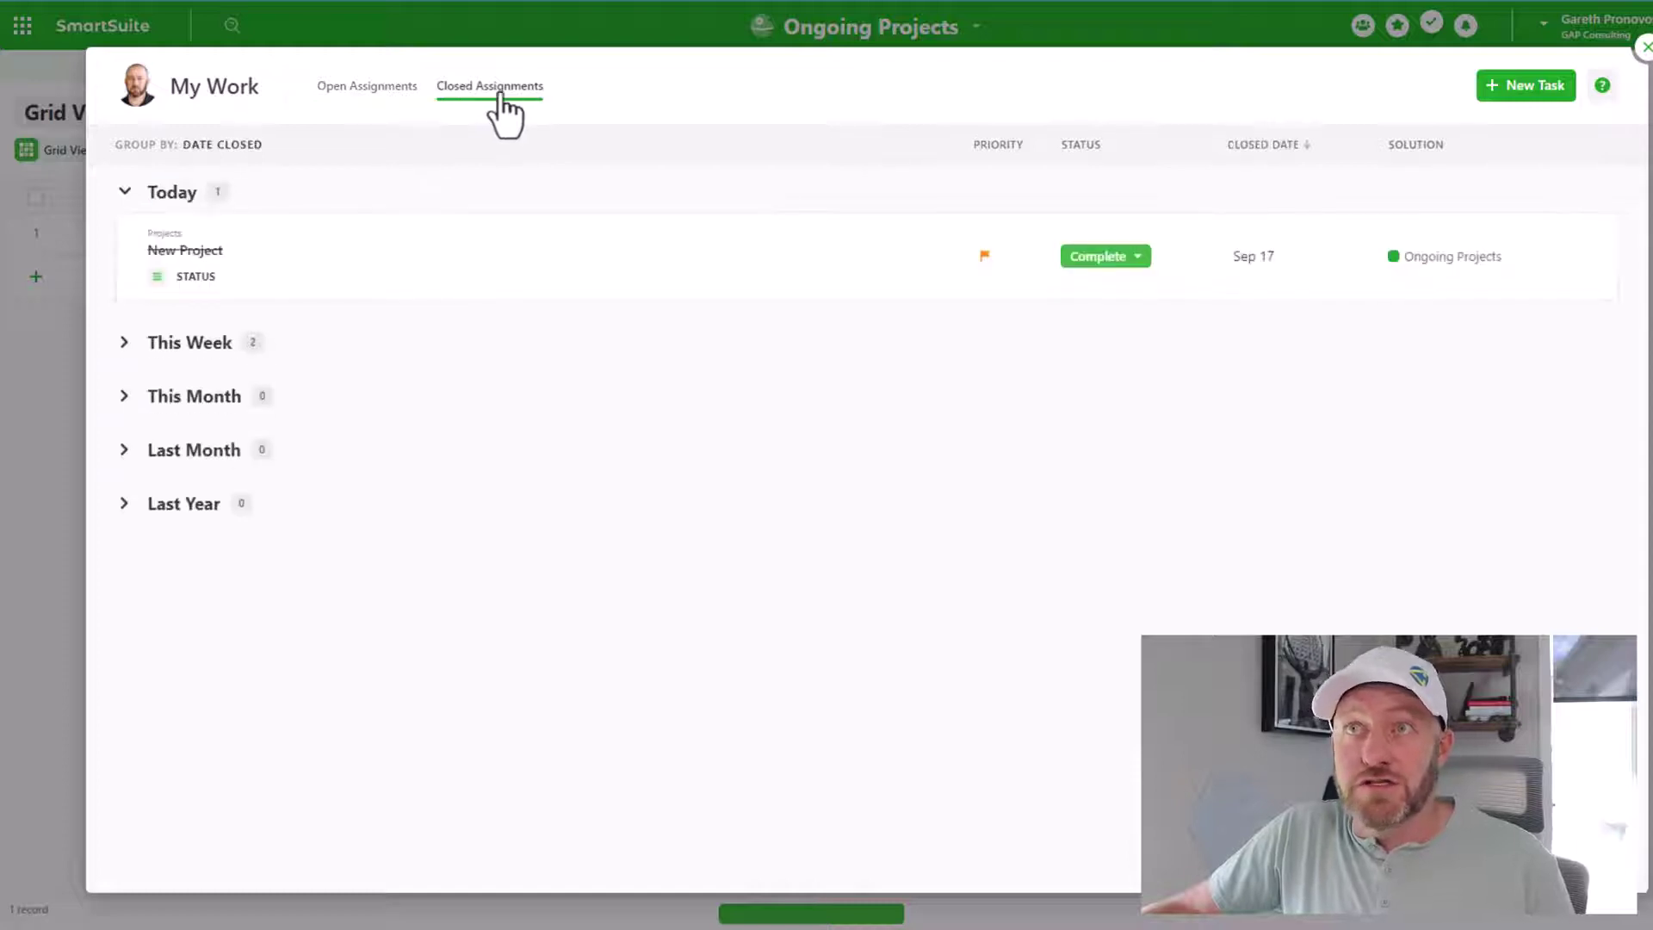
{"action": "left_click", "coordinate": [366, 87]}
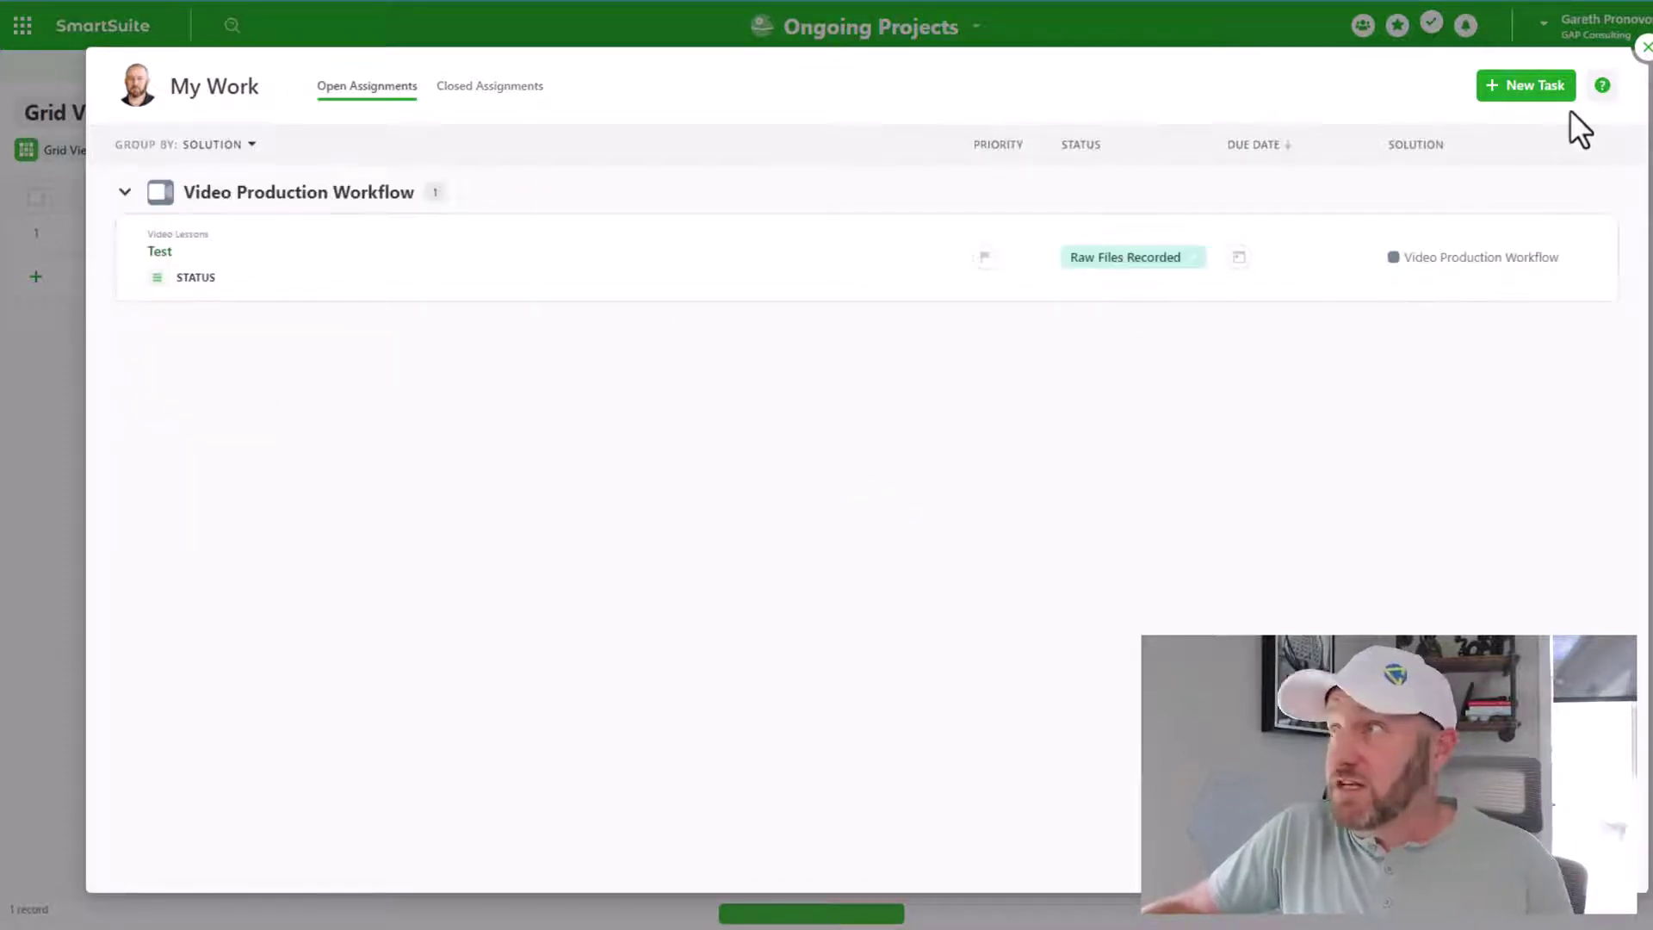
{"action": "left_click", "coordinate": [1643, 50]}
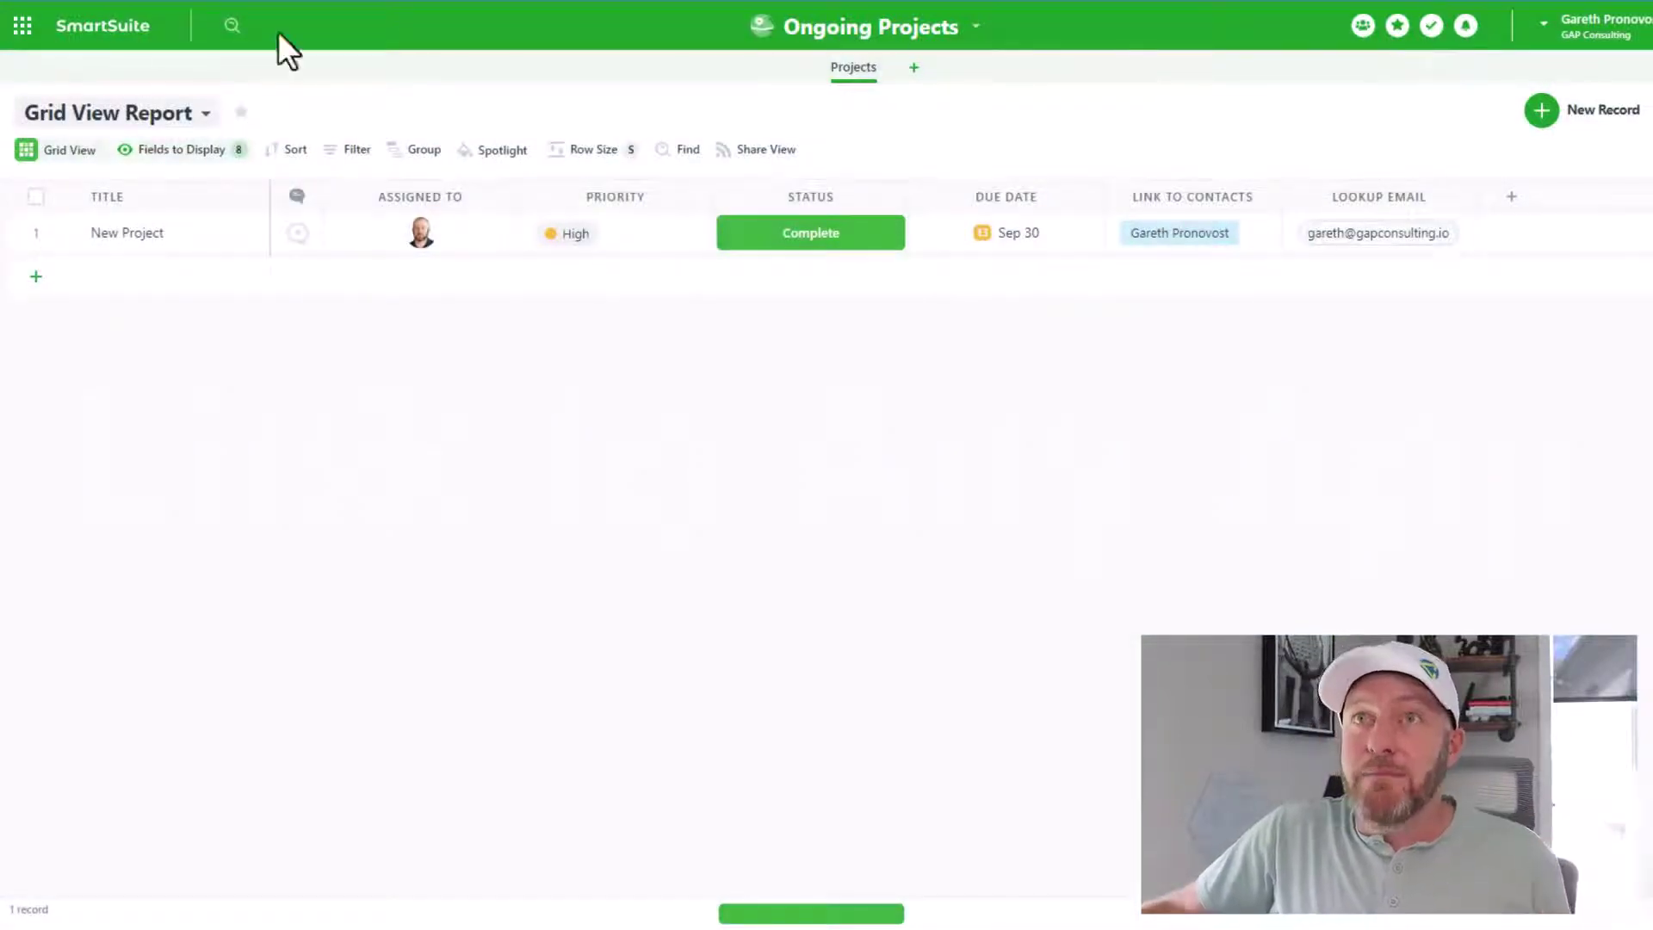
Return to the SmartSuite home page and reopen the Ongoing Projects solution.
{"action": "left_click", "coordinate": [22, 27]}
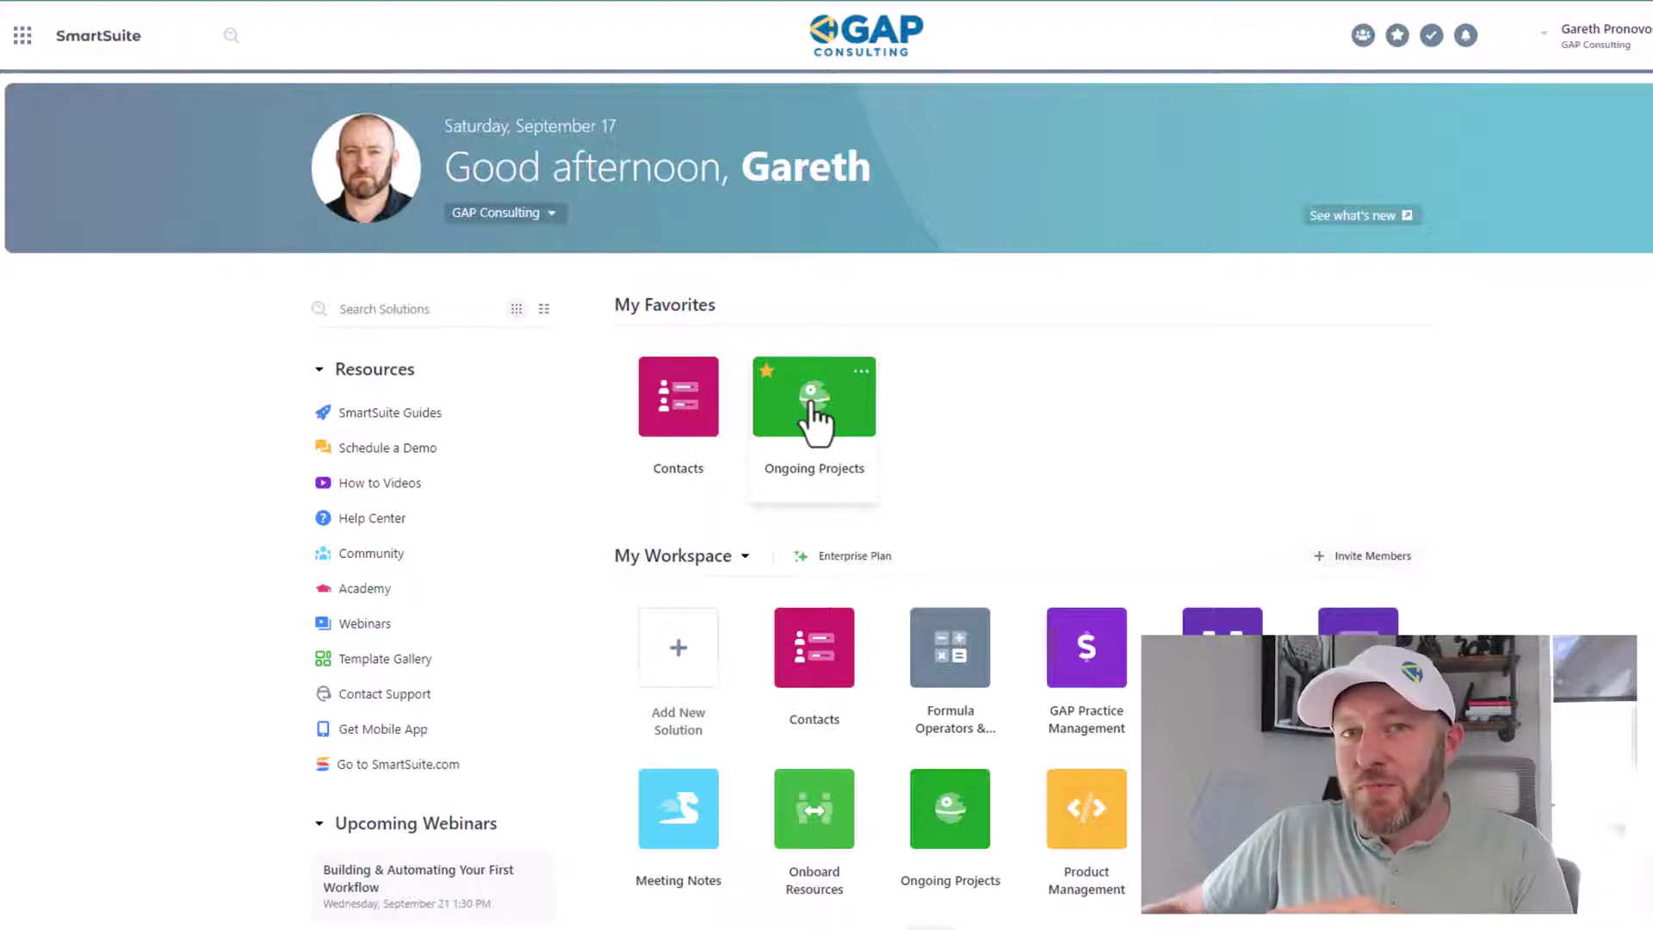
{"action": "left_click", "coordinate": [814, 415]}
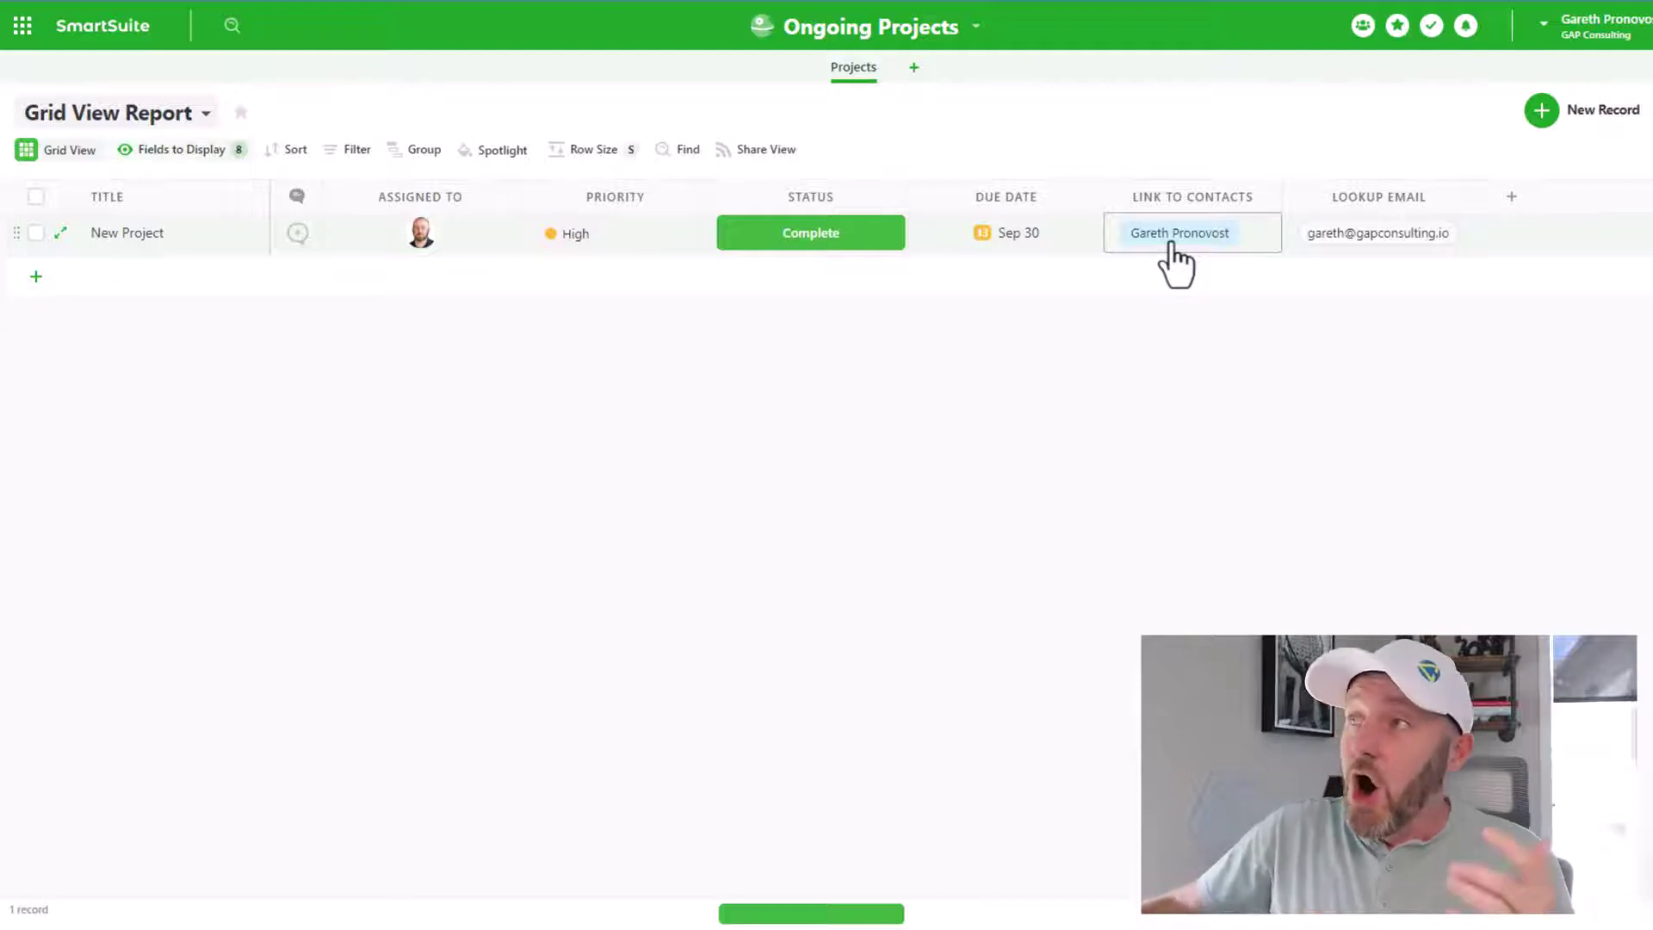
Open the Link to Contacts field settings, confirm its linked app is Contacts, and close unsaved.
{"action": "left_click", "coordinate": [1268, 196]}
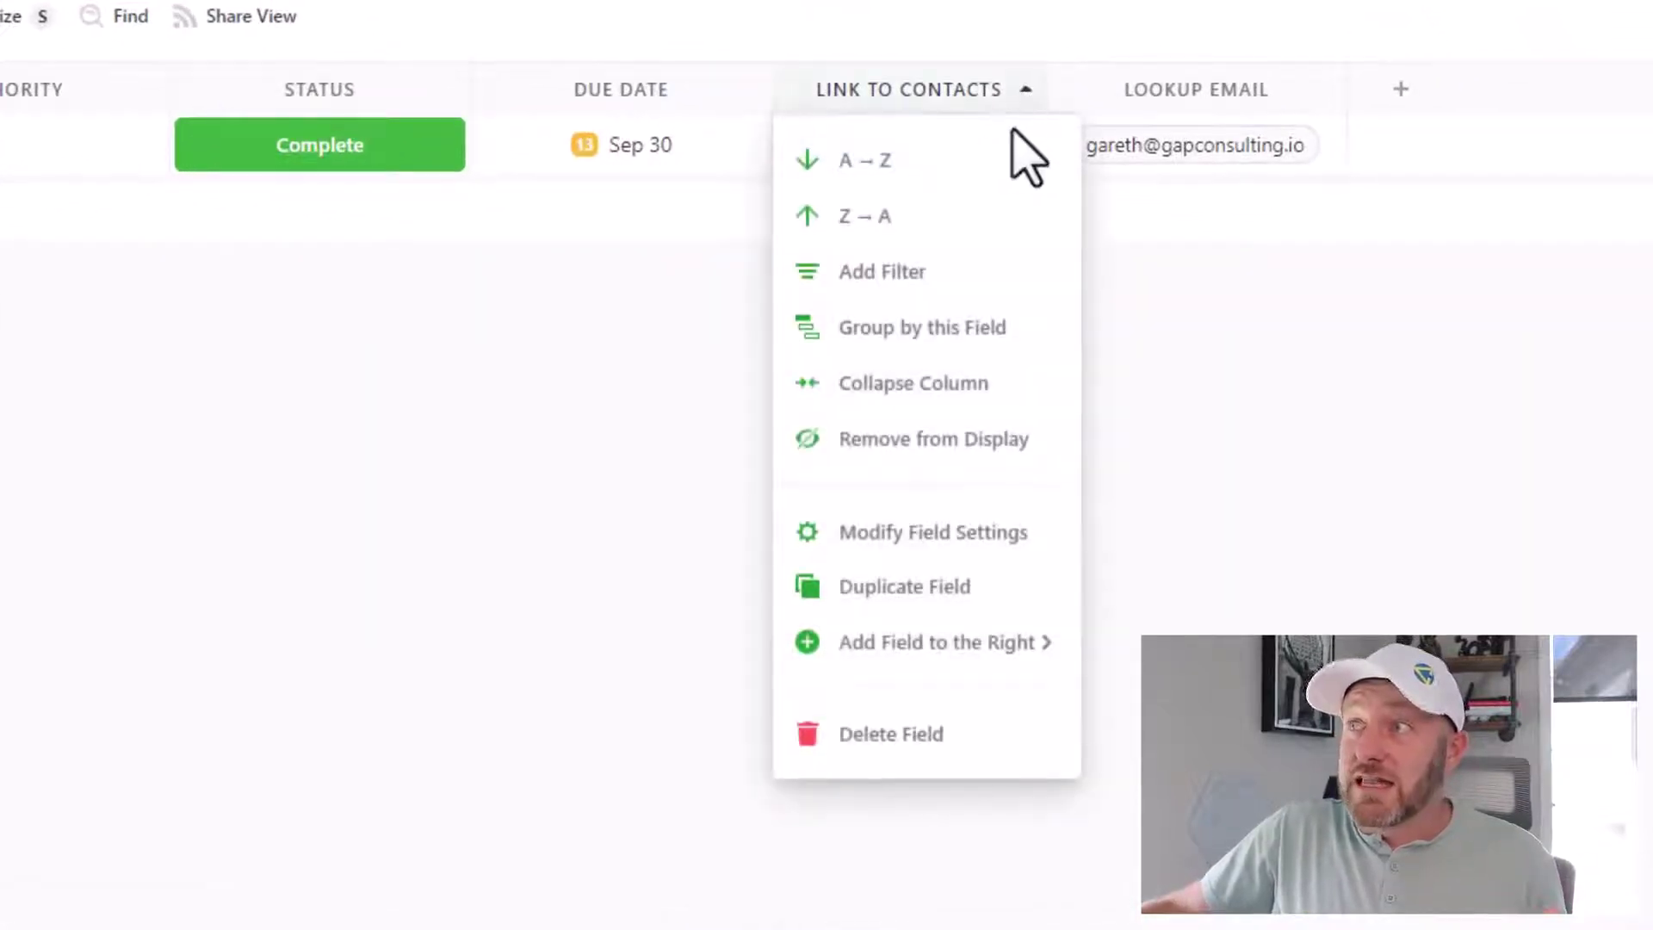
{"action": "left_click", "coordinate": [953, 542]}
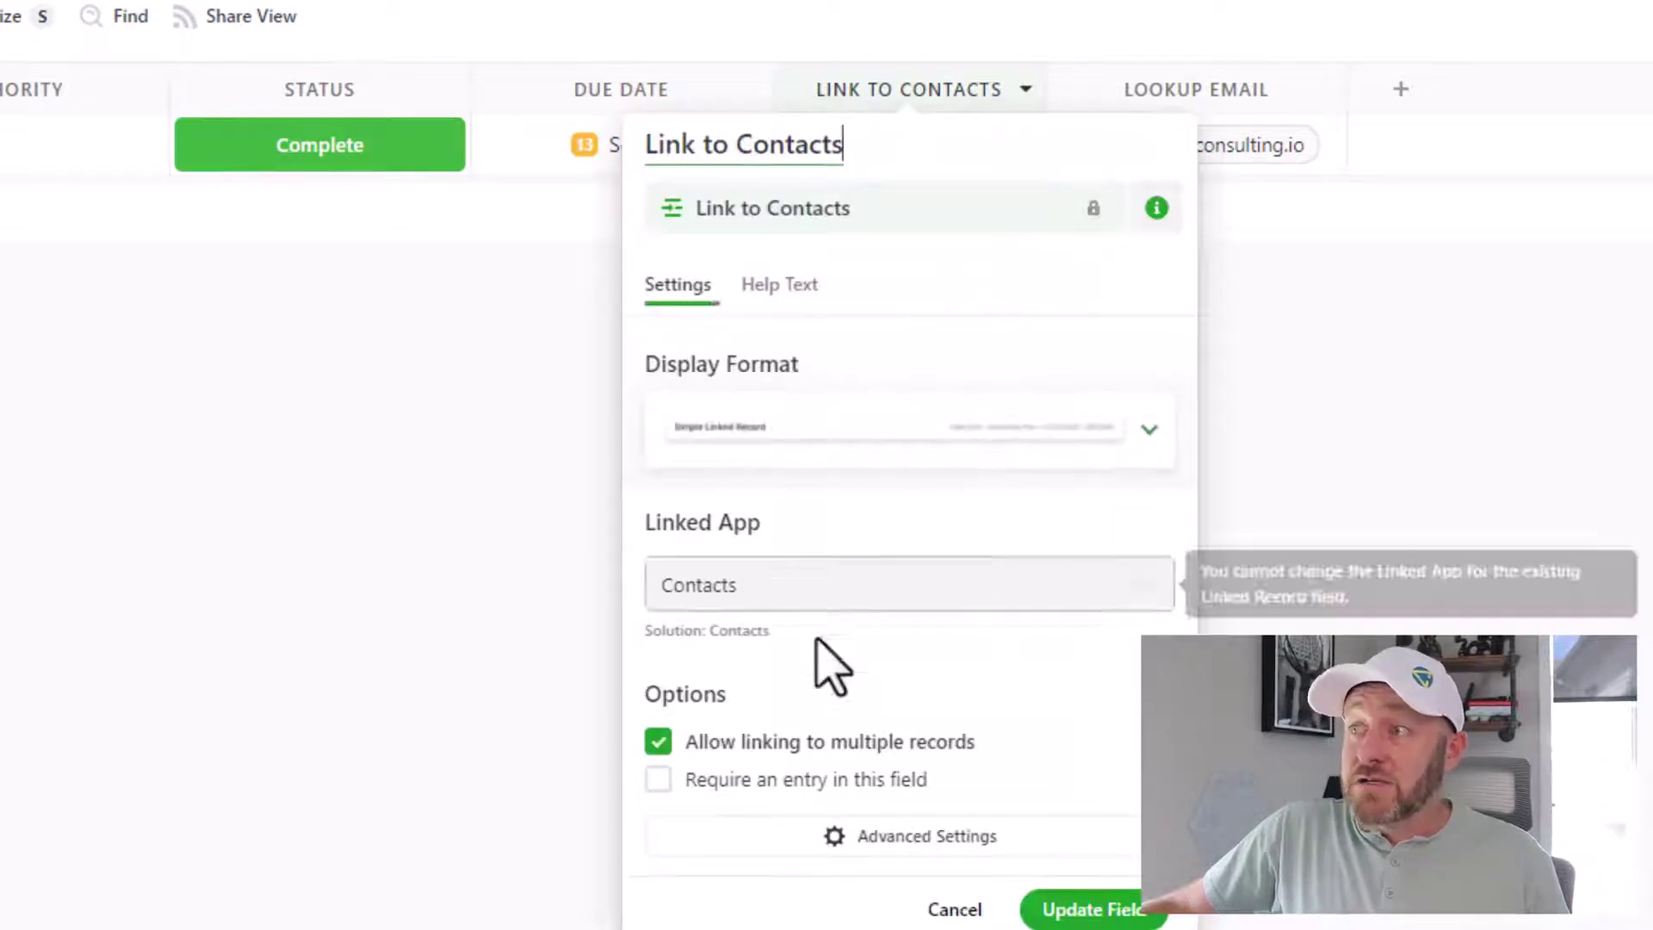
{"action": "mouse_move", "coordinate": [819, 618]}
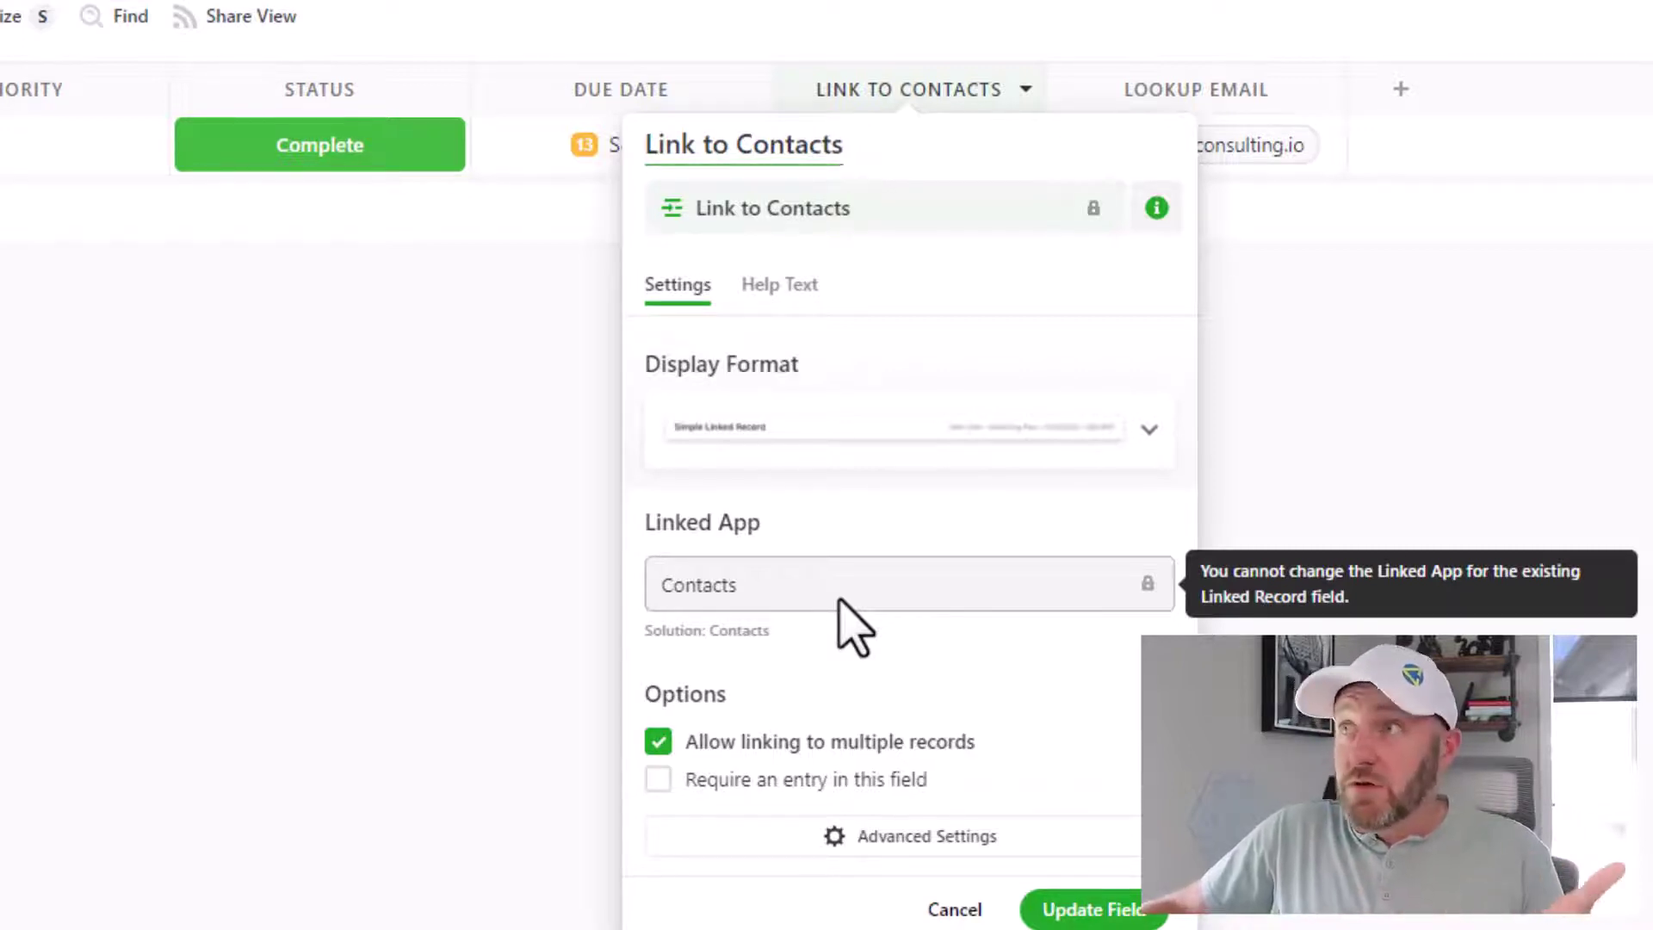
{"action": "left_click", "coordinate": [381, 606]}
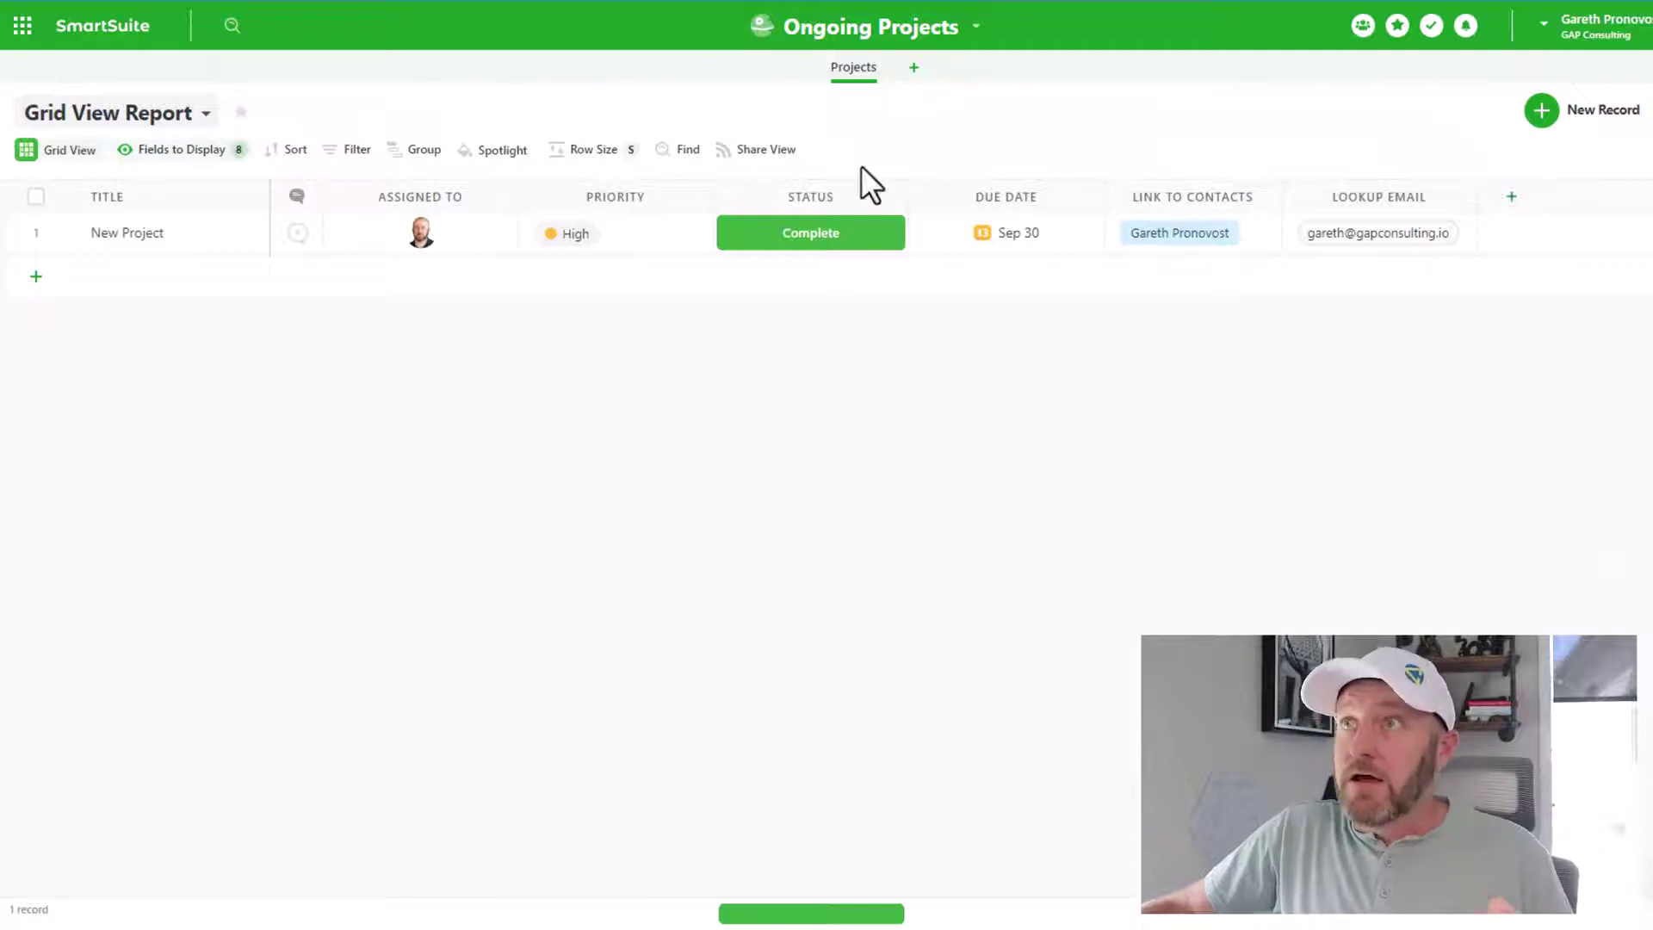
{"action": "left_click", "coordinate": [21, 37]}
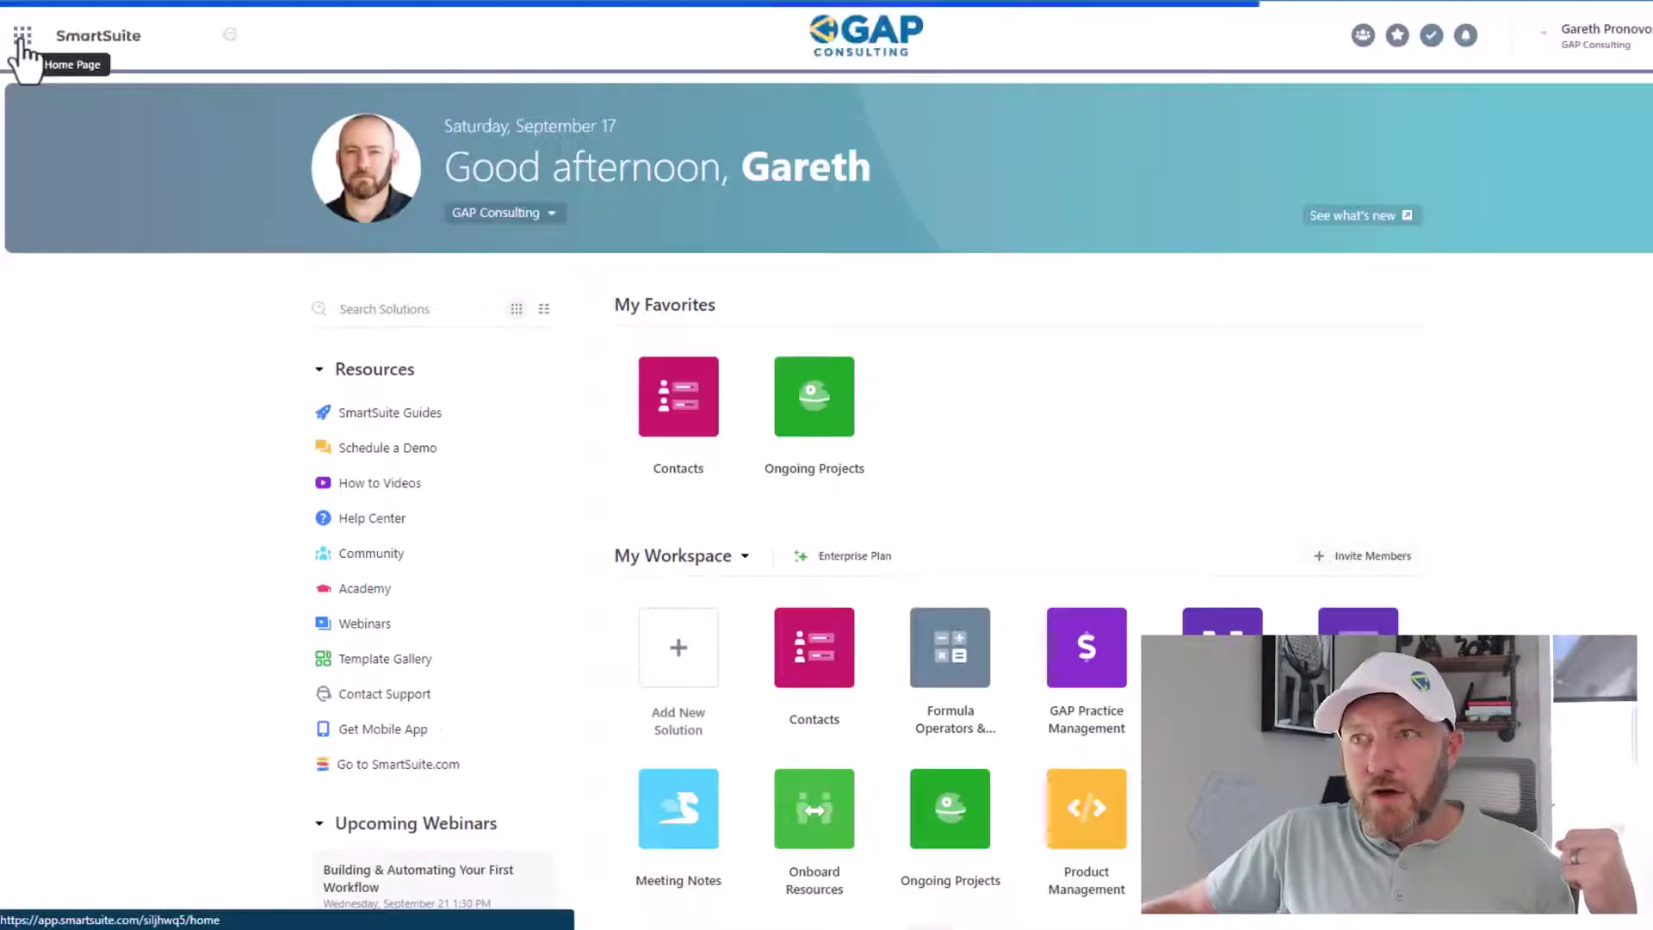
{"action": "left_click", "coordinate": [683, 428]}
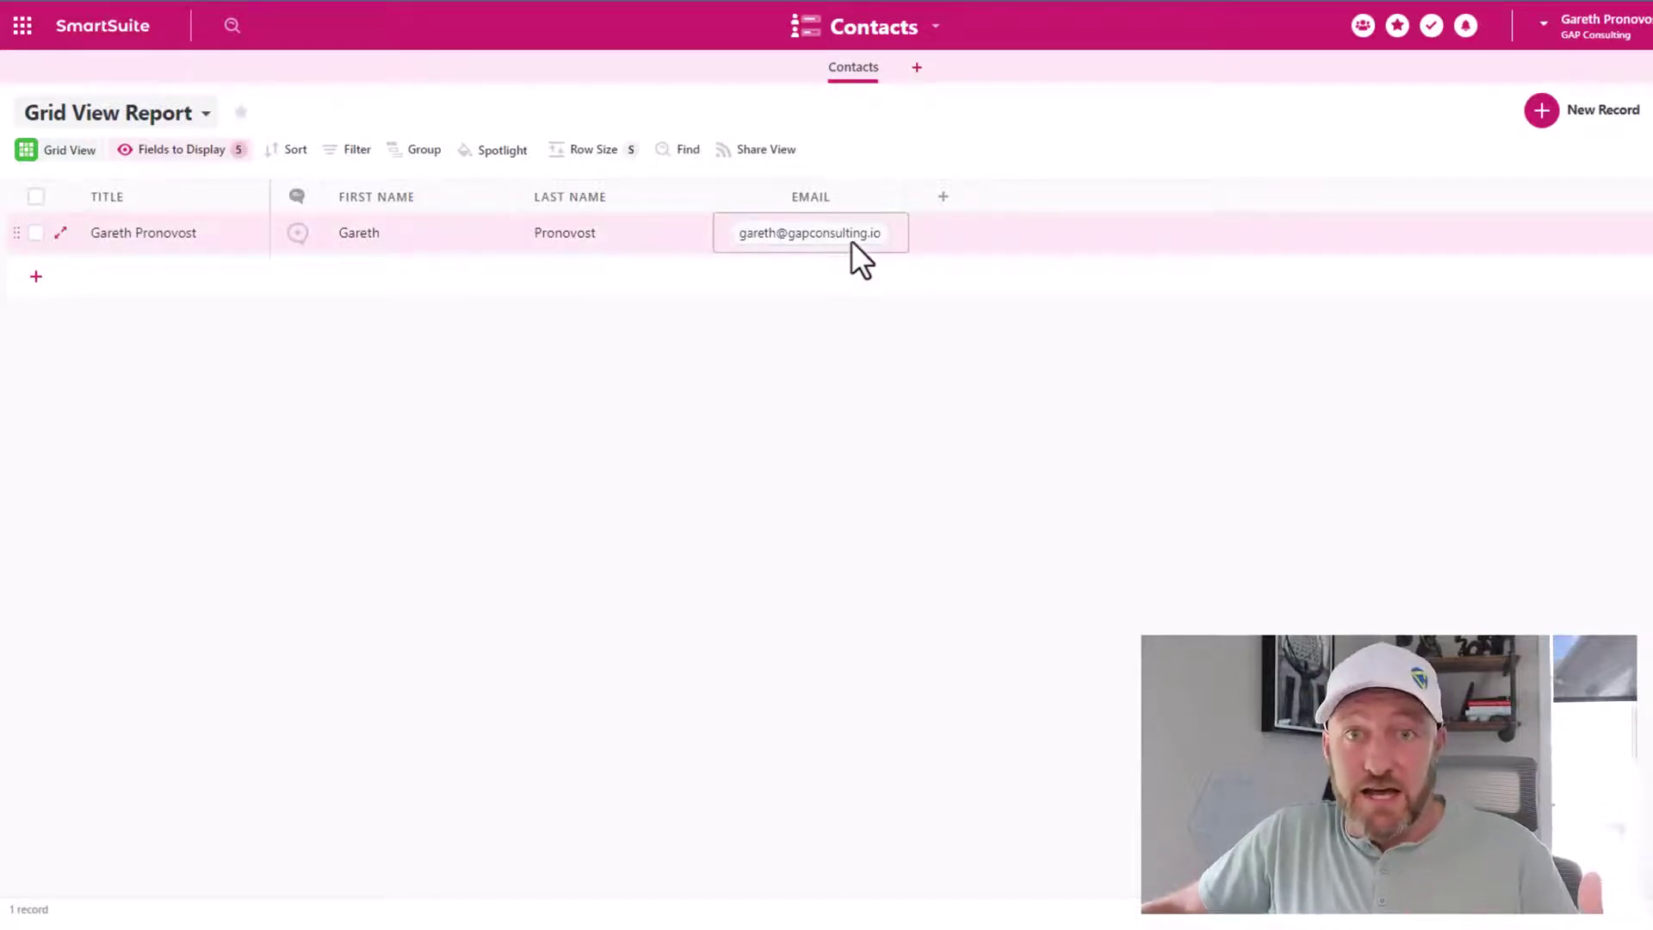
{"action": "left_click", "coordinate": [19, 36]}
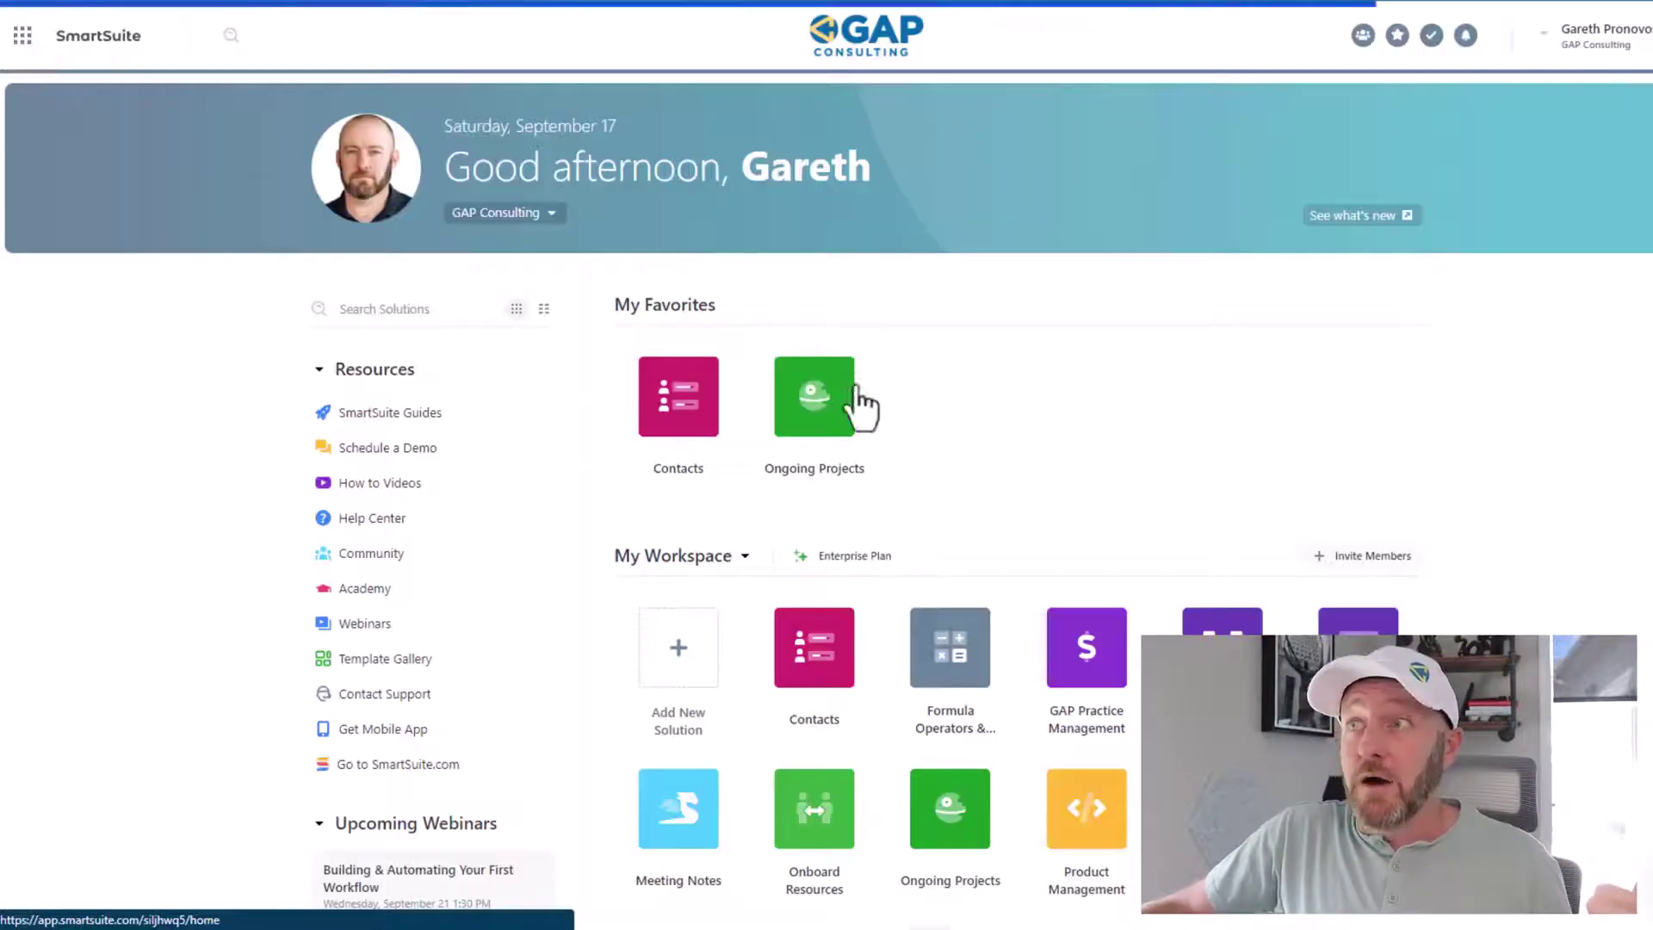
Start a new Linked Record field in the Ongoing Projects table.
{"action": "left_click", "coordinate": [827, 436]}
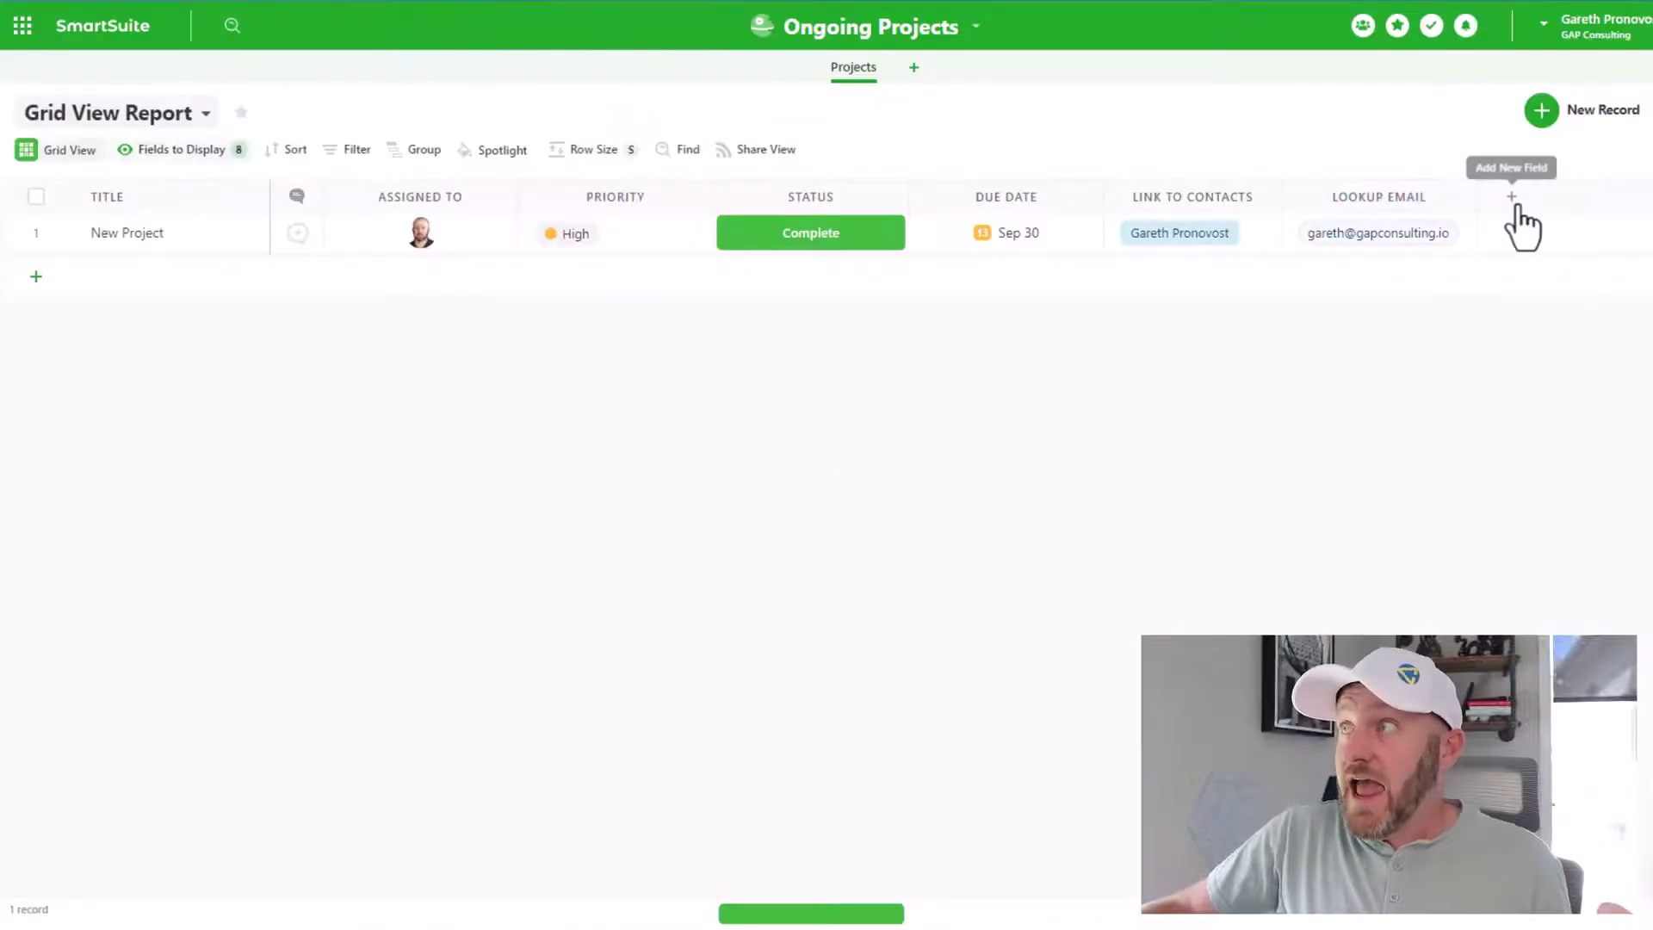
{"action": "left_click", "coordinate": [1511, 198]}
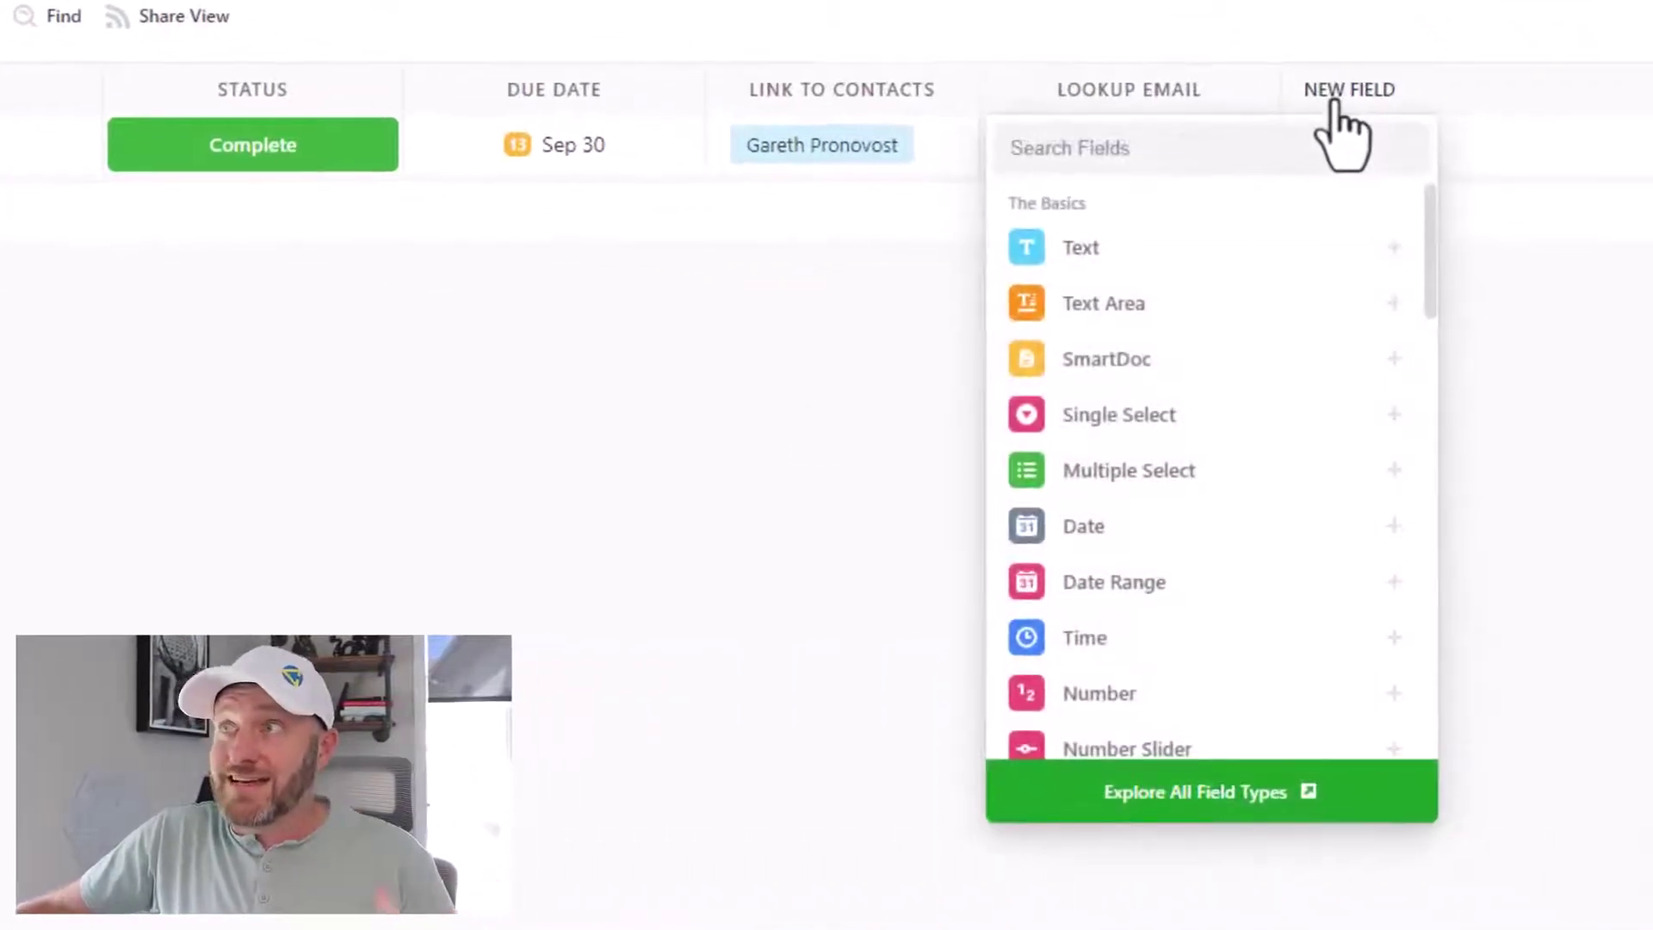
{"action": "type", "text": "link"}
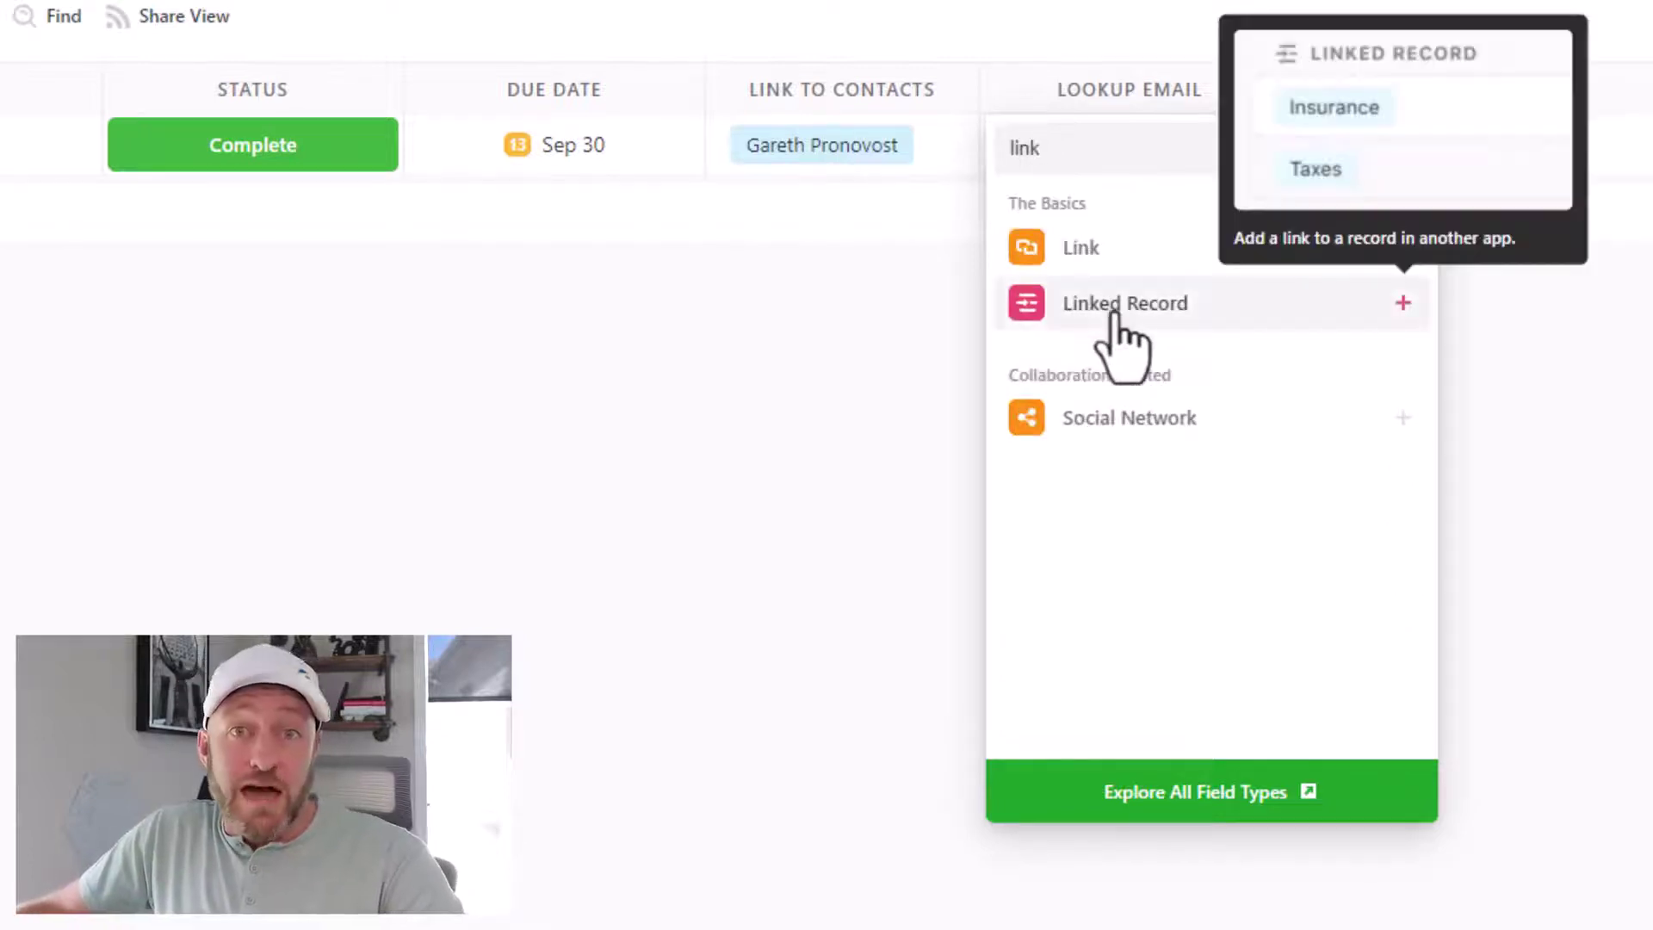
{"action": "left_click", "coordinate": [1115, 314]}
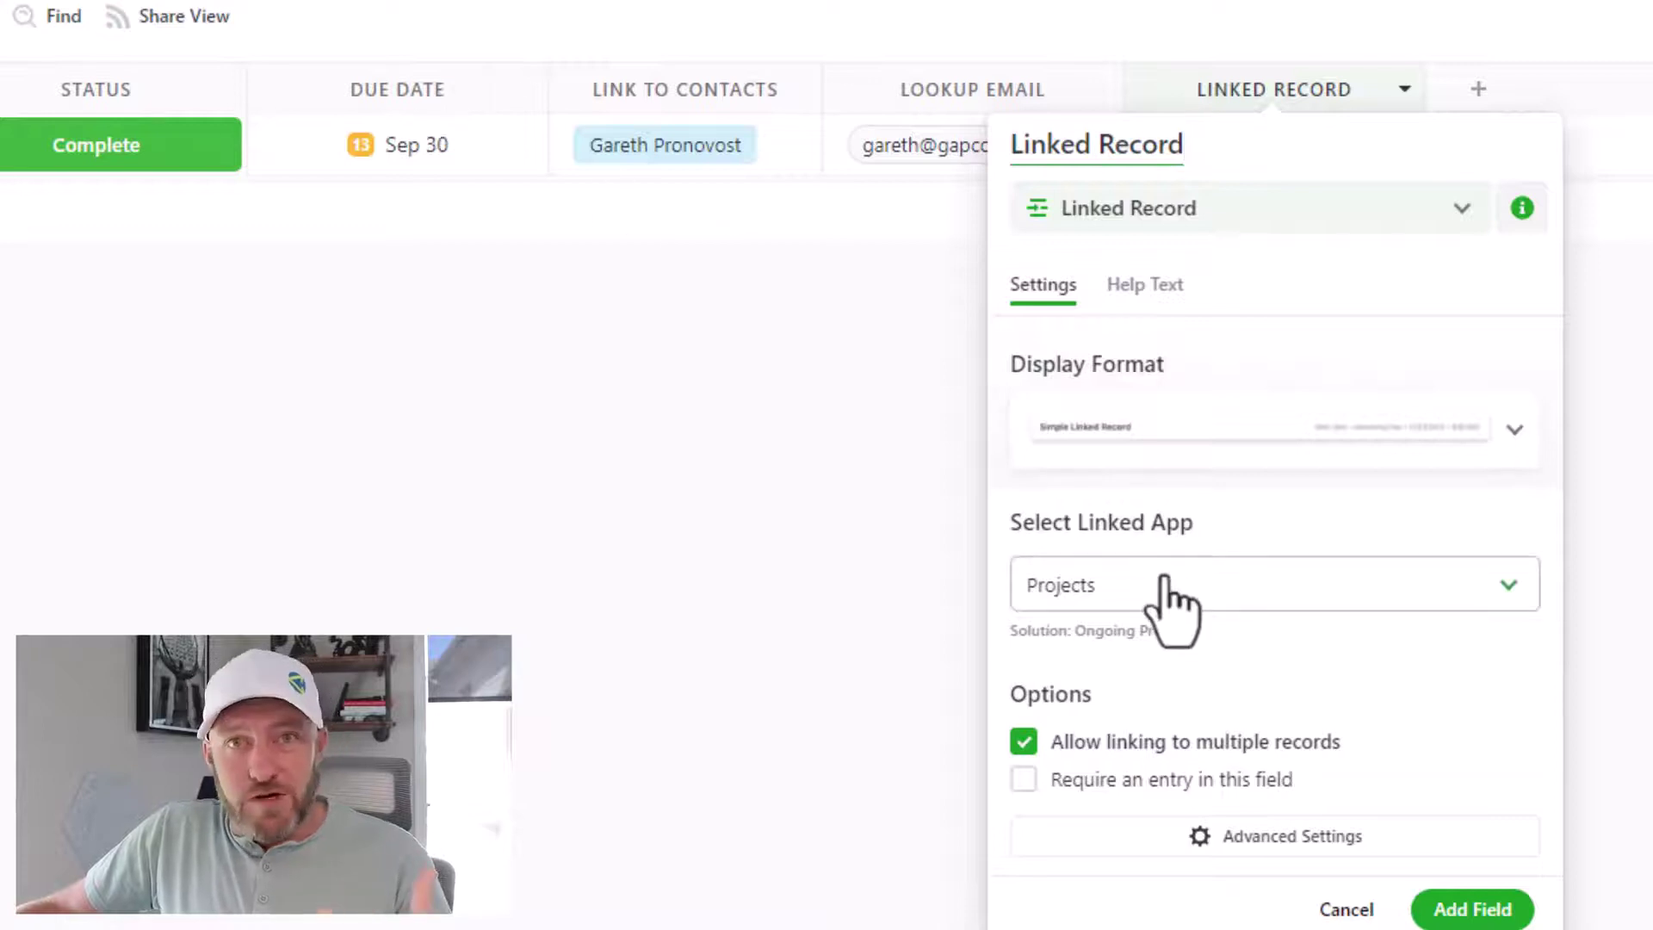
Link the new field to the Contacts app and add it as Link to Contacts 1.
{"action": "left_click", "coordinate": [1173, 602]}
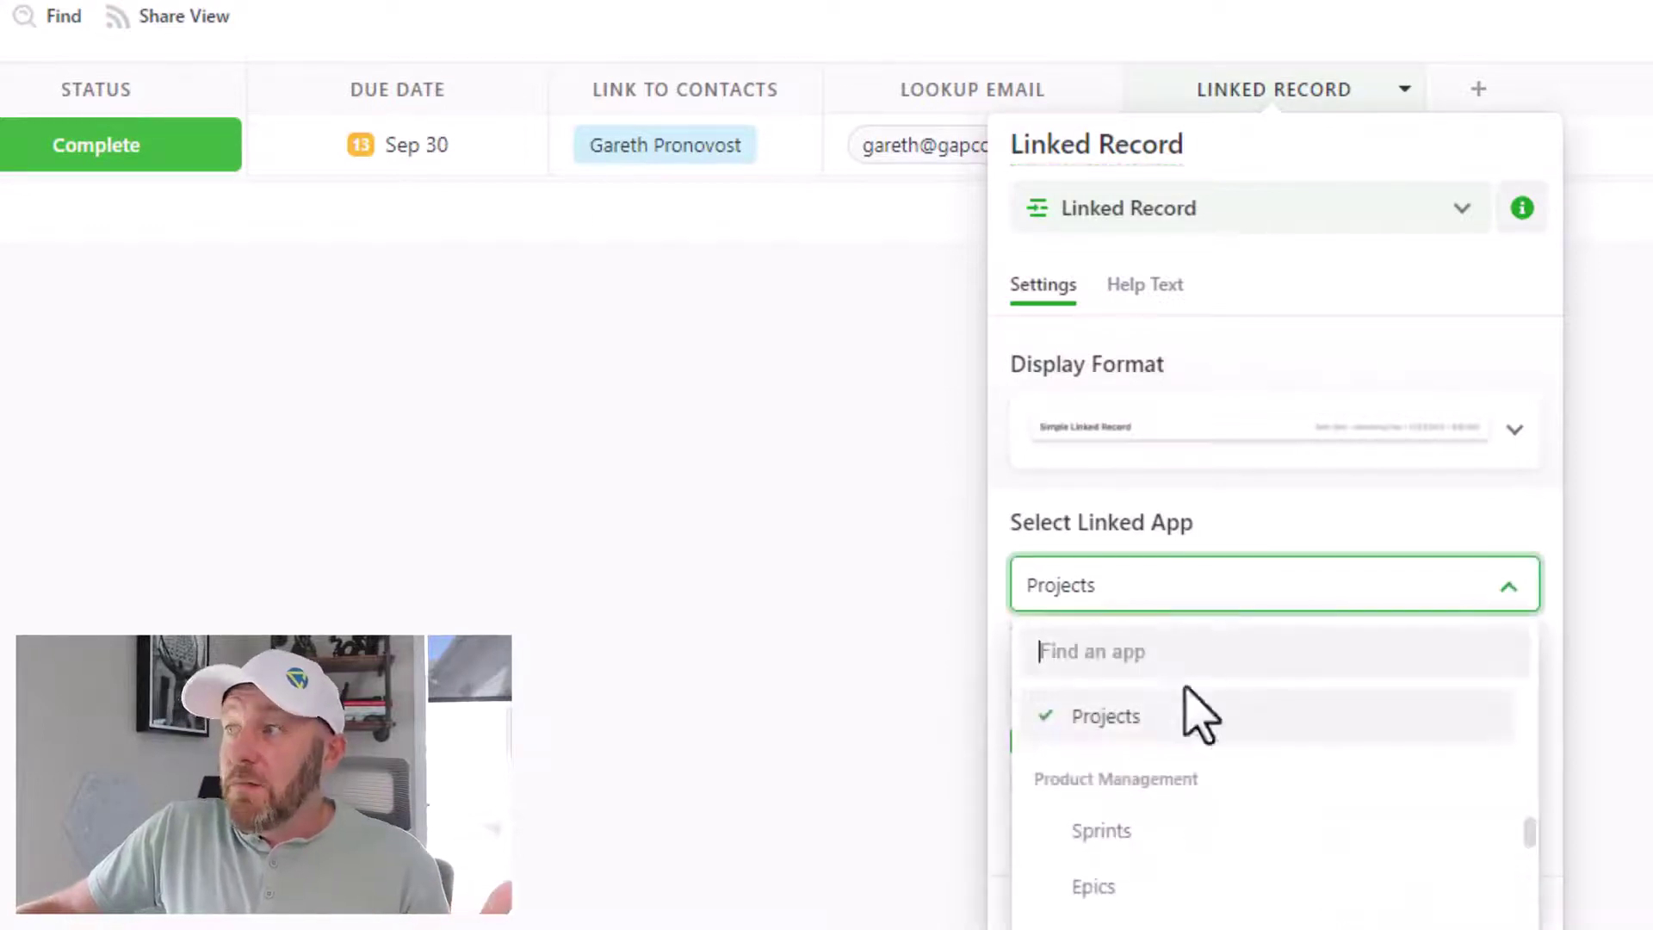
{"action": "scroll", "coordinate": [1191, 790], "scroll_direction": "down", "scroll_amount": 10}
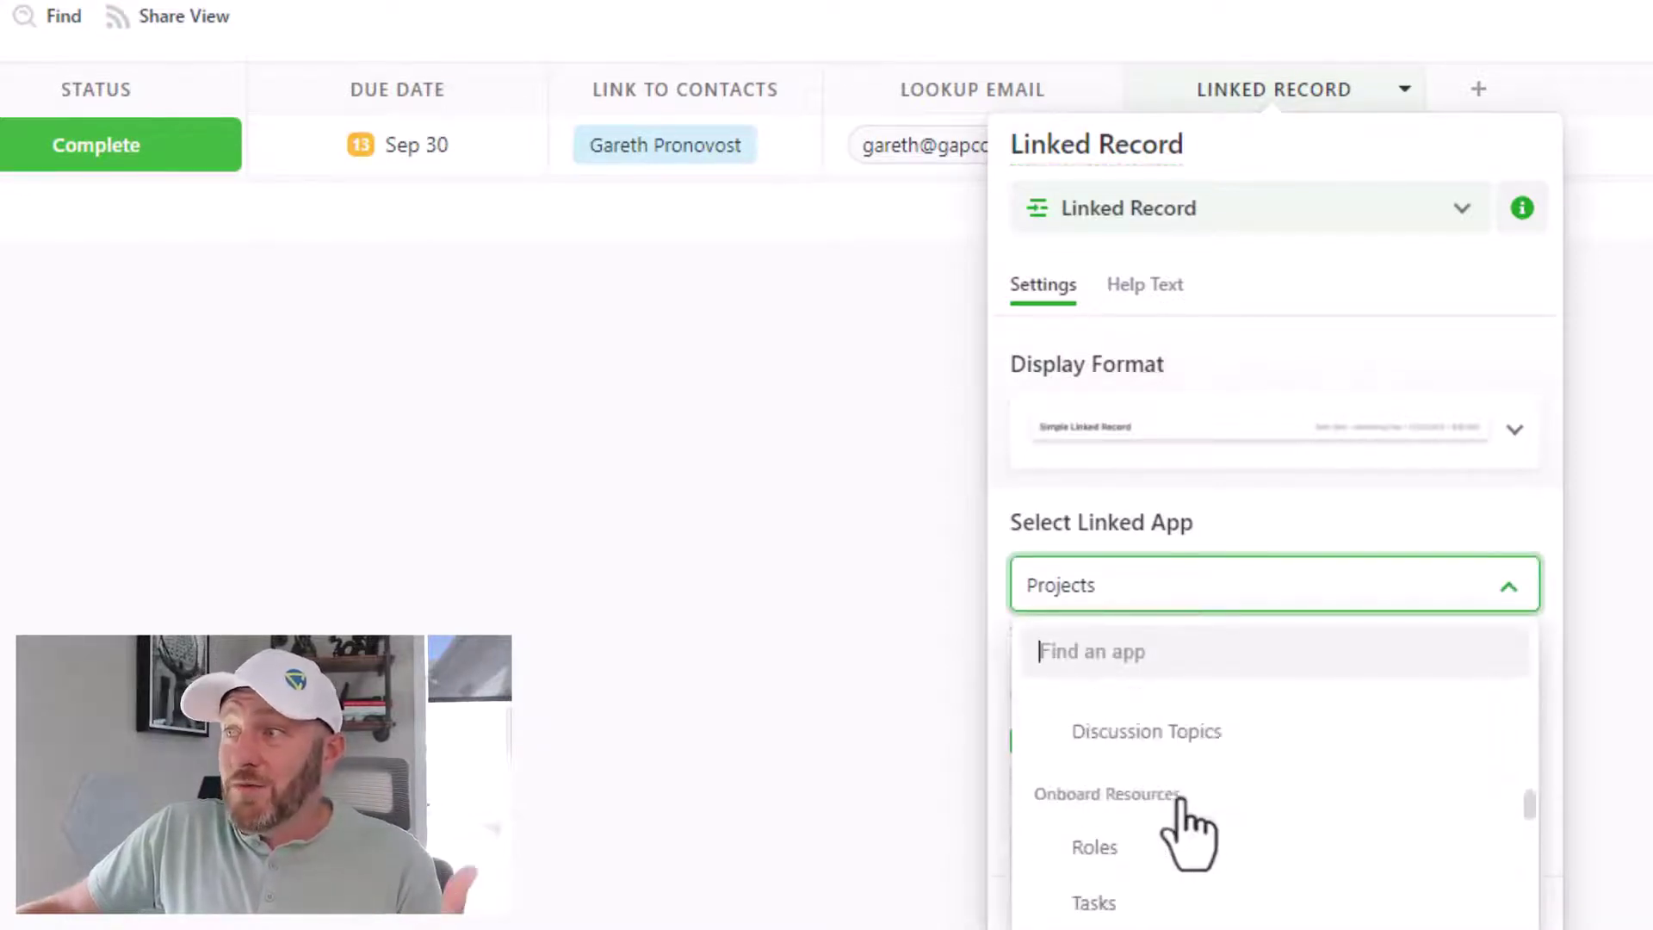
{"action": "scroll", "coordinate": [1164, 800], "scroll_direction": "up", "scroll_amount": 3}
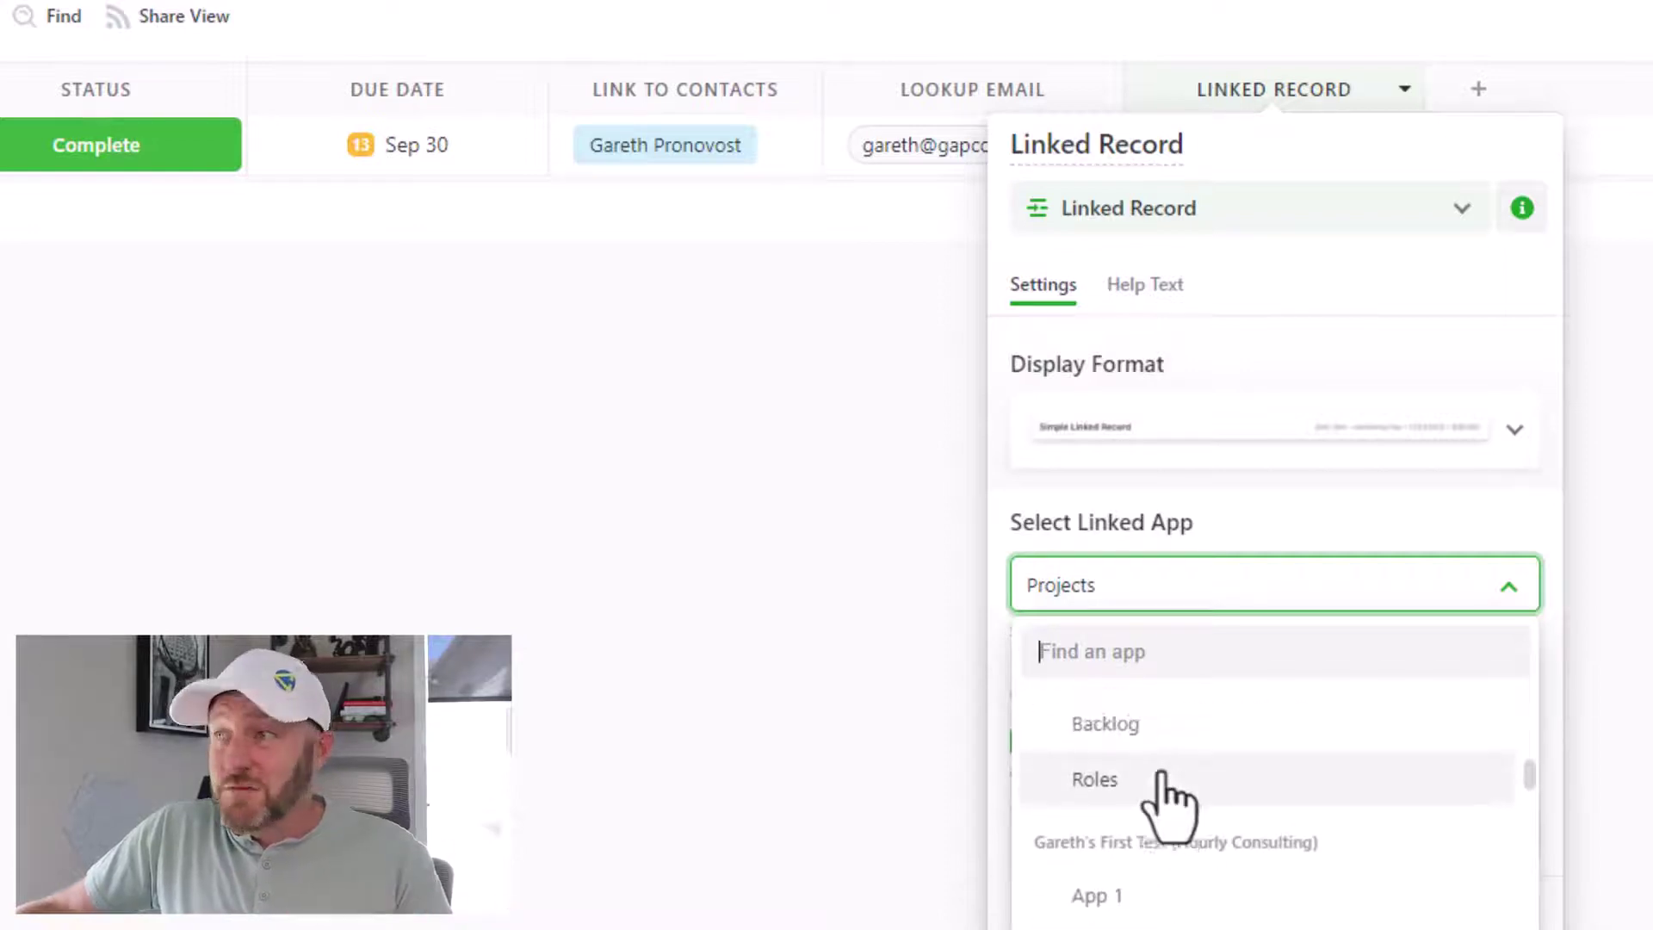
{"action": "type", "text": "contac"}
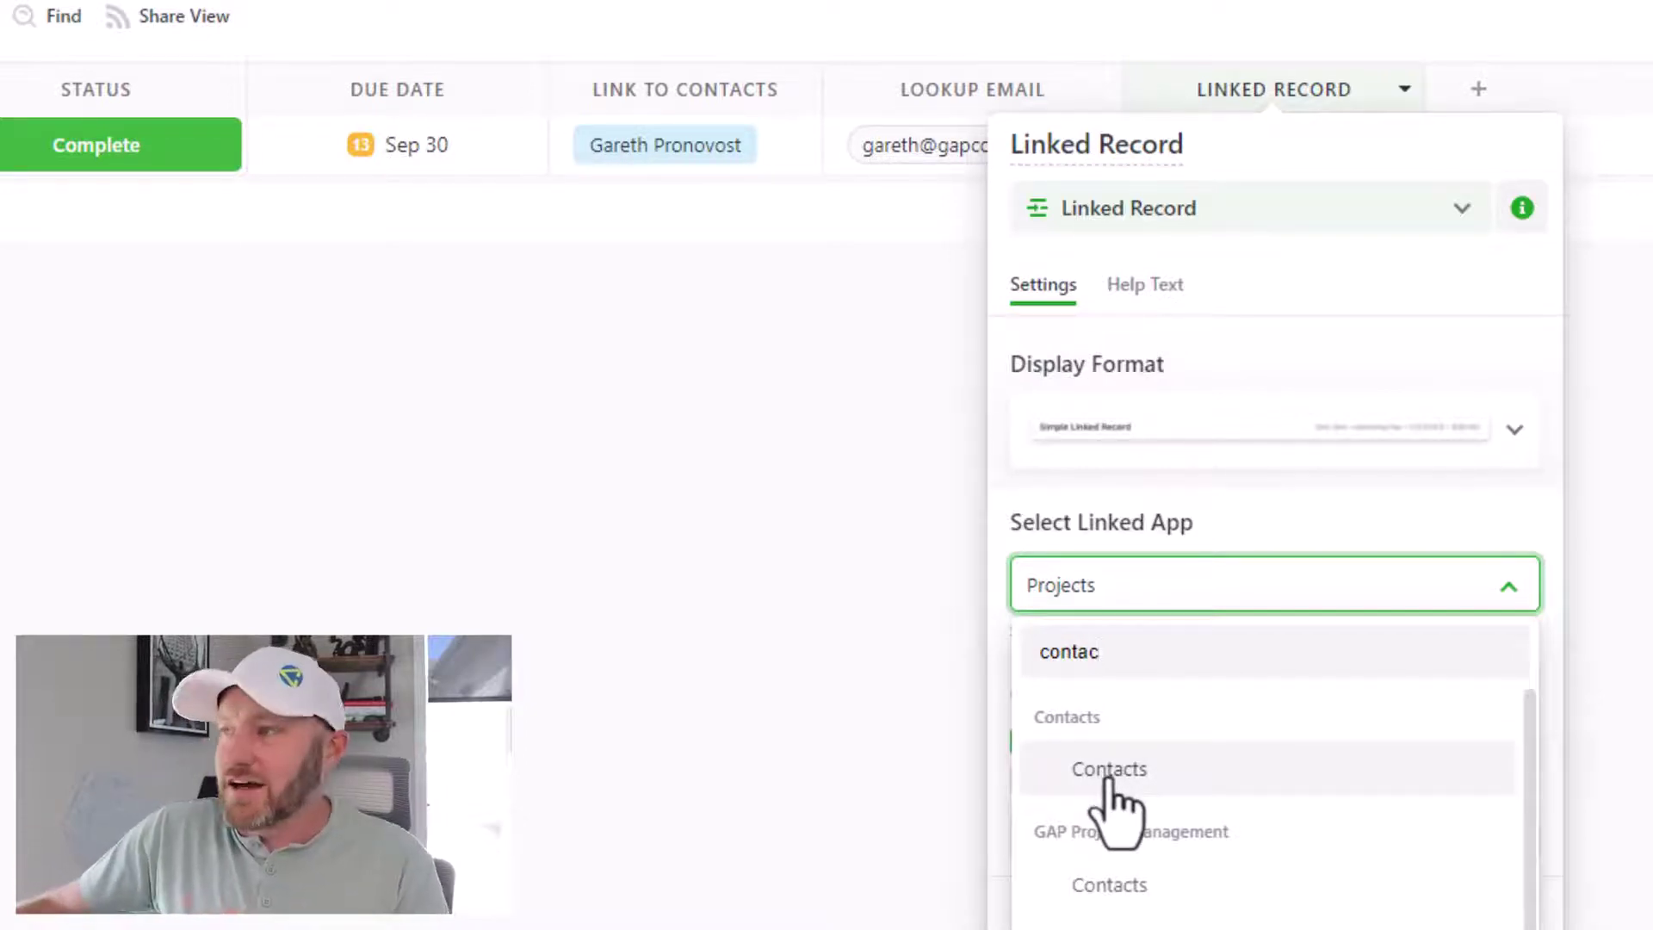
{"action": "left_click", "coordinate": [1108, 775]}
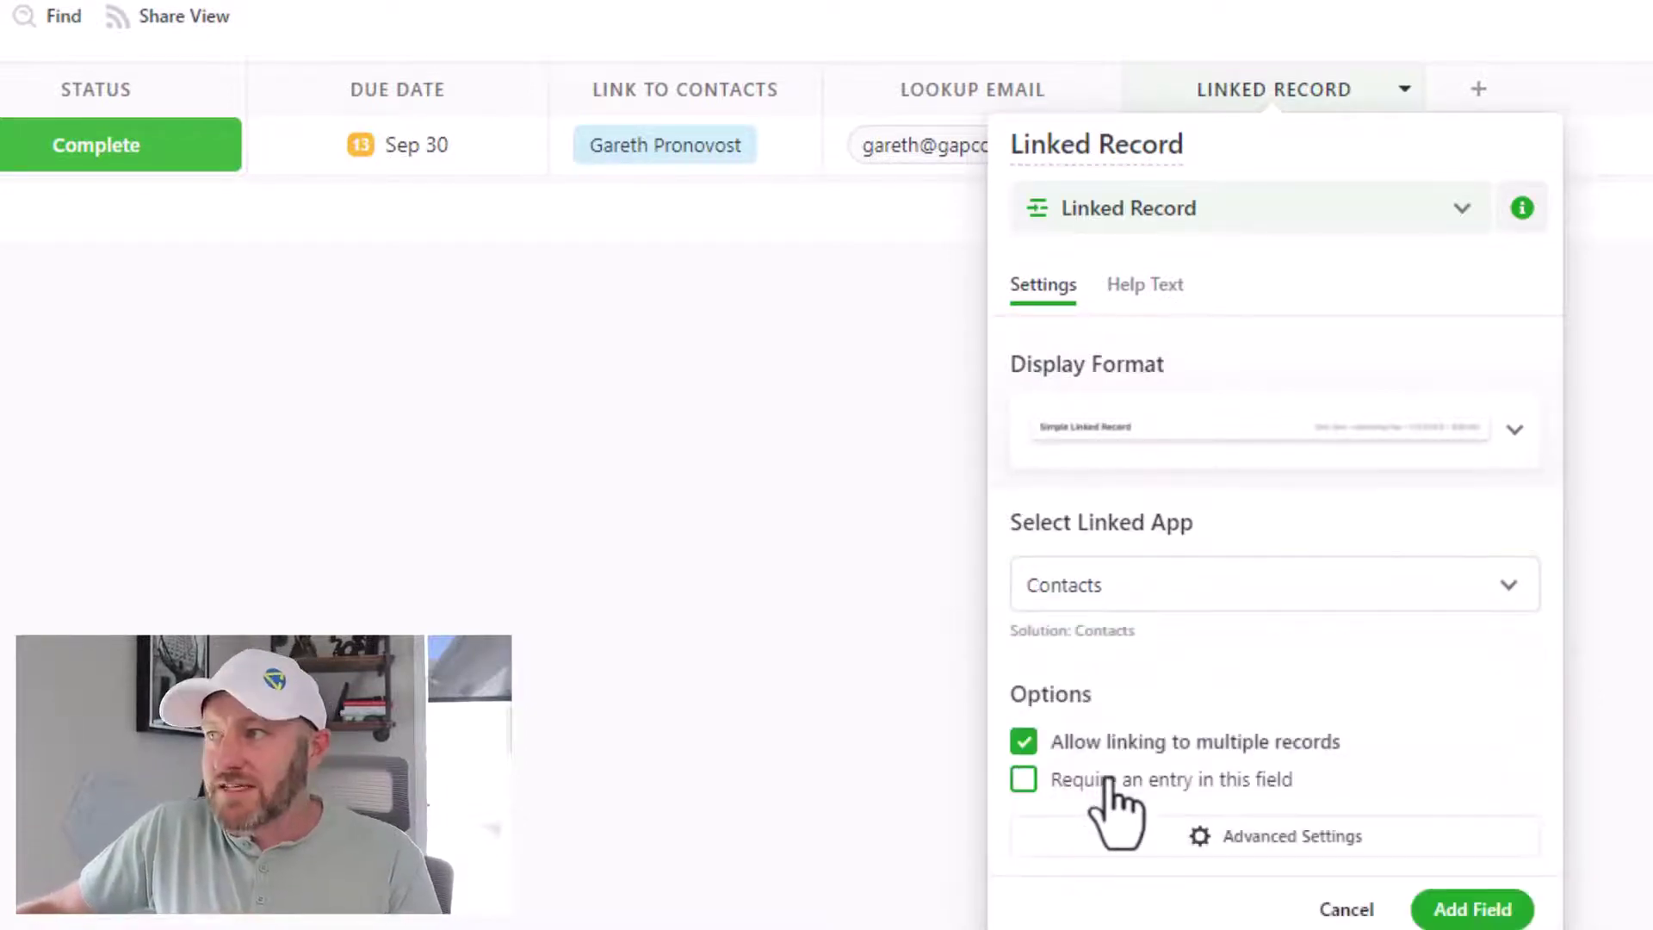
{"action": "left_click", "coordinate": [1474, 909]}
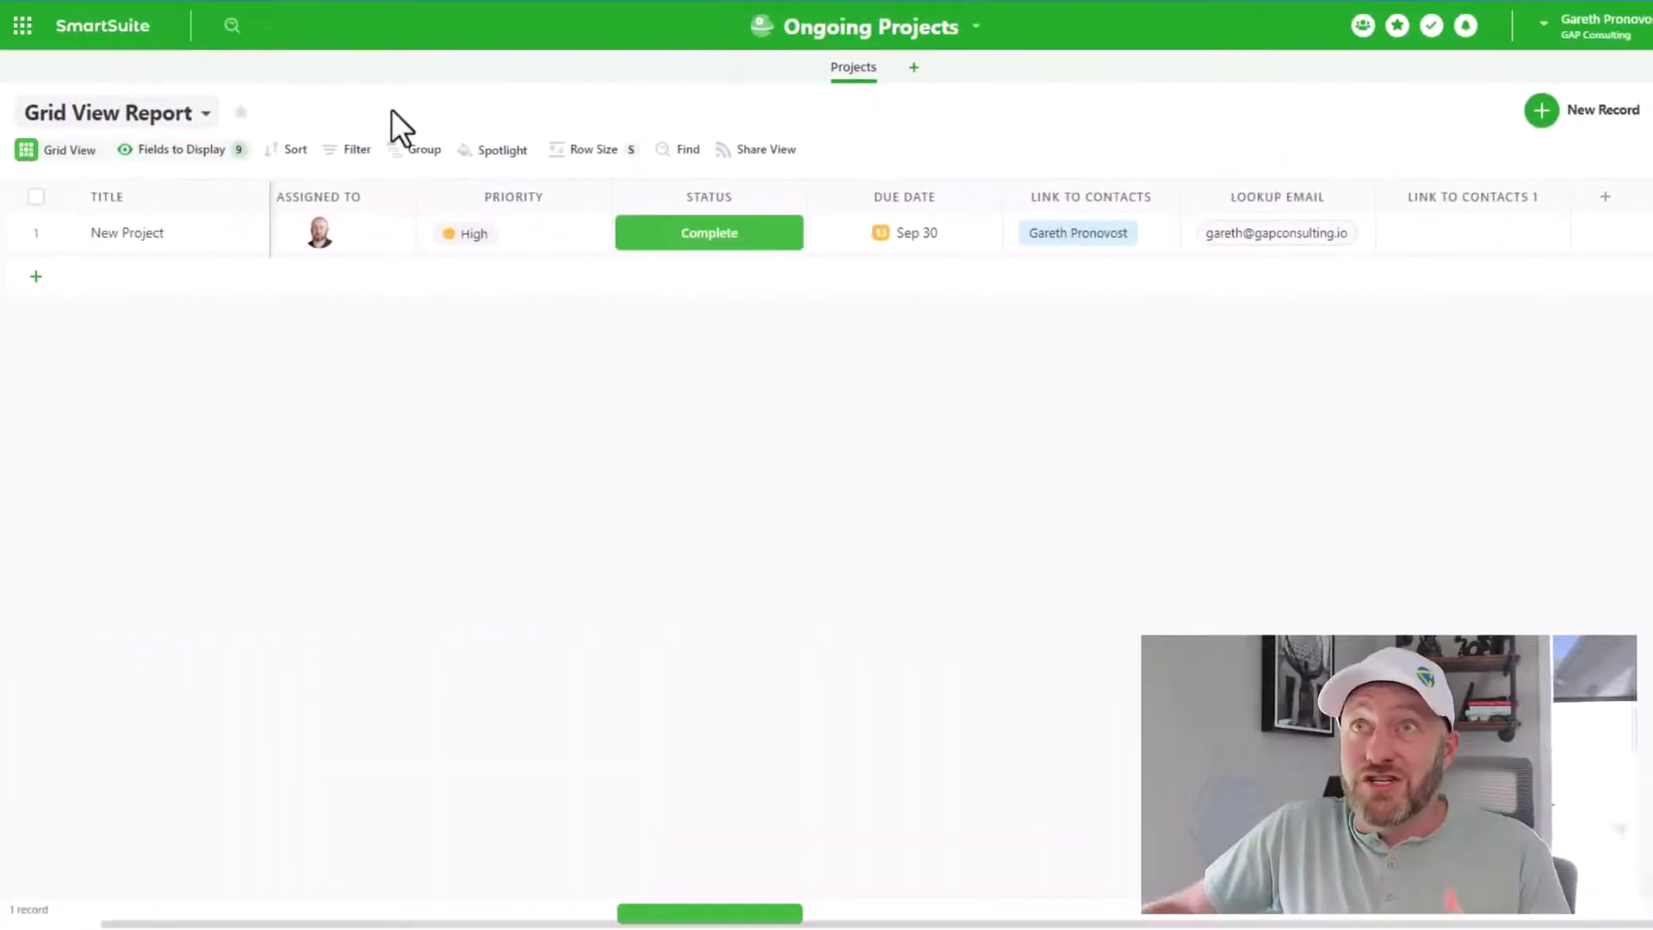
{"action": "left_click", "coordinate": [1396, 237]}
{"action": "left_click", "coordinate": [1395, 233]}
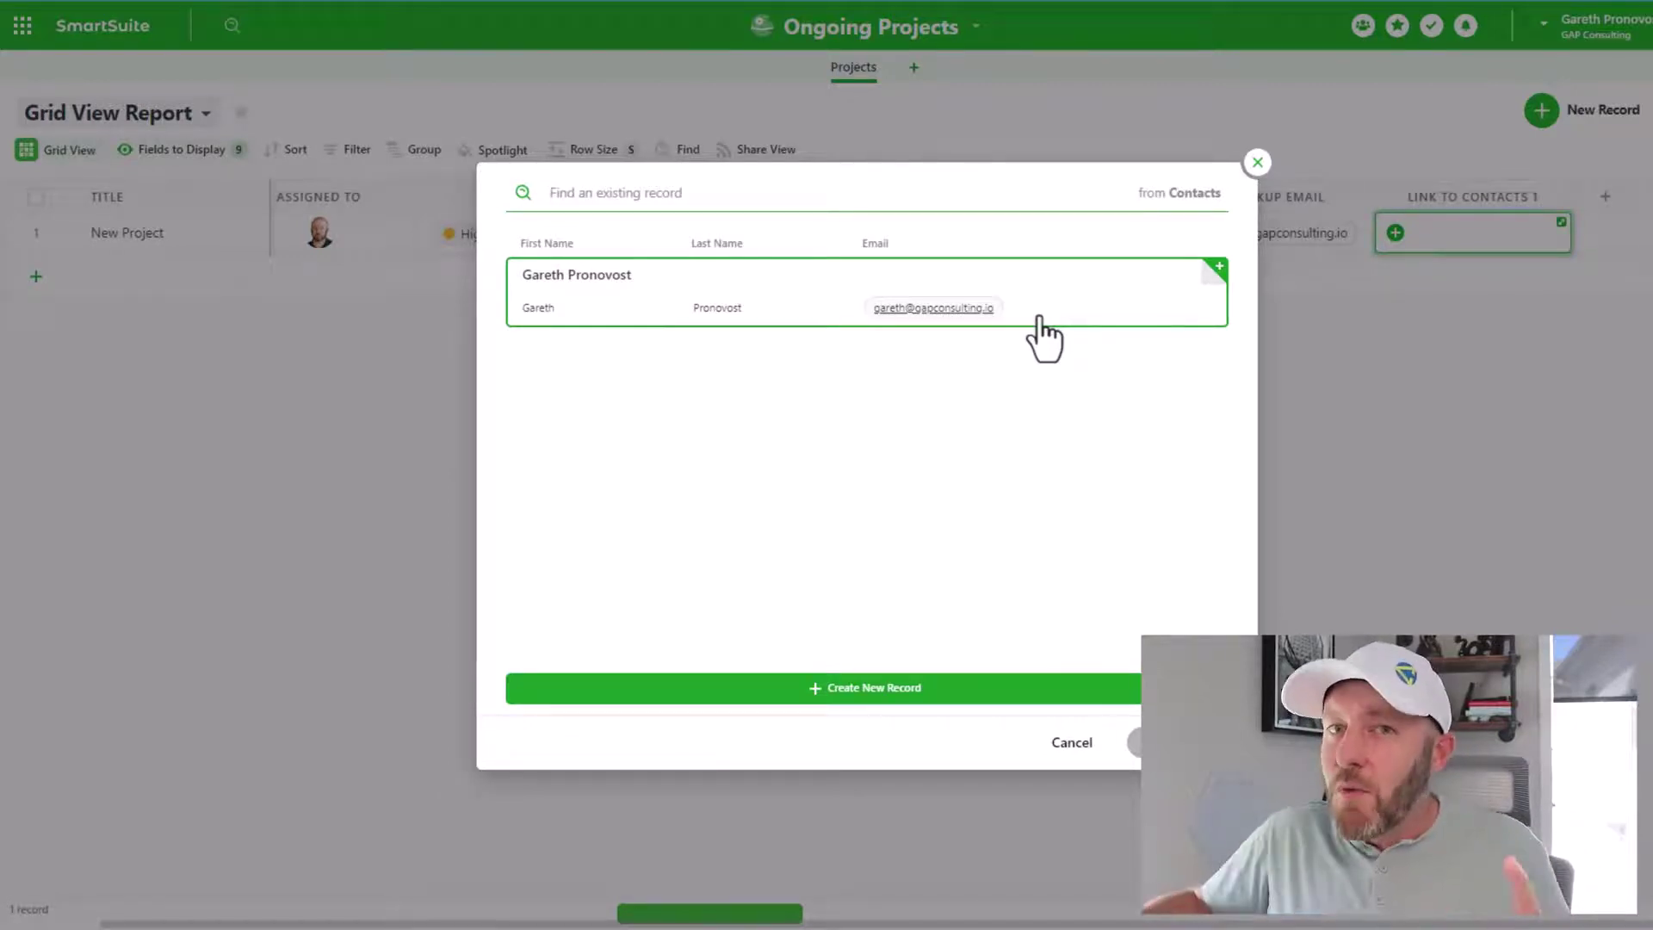
{"action": "left_click", "coordinate": [1258, 165]}
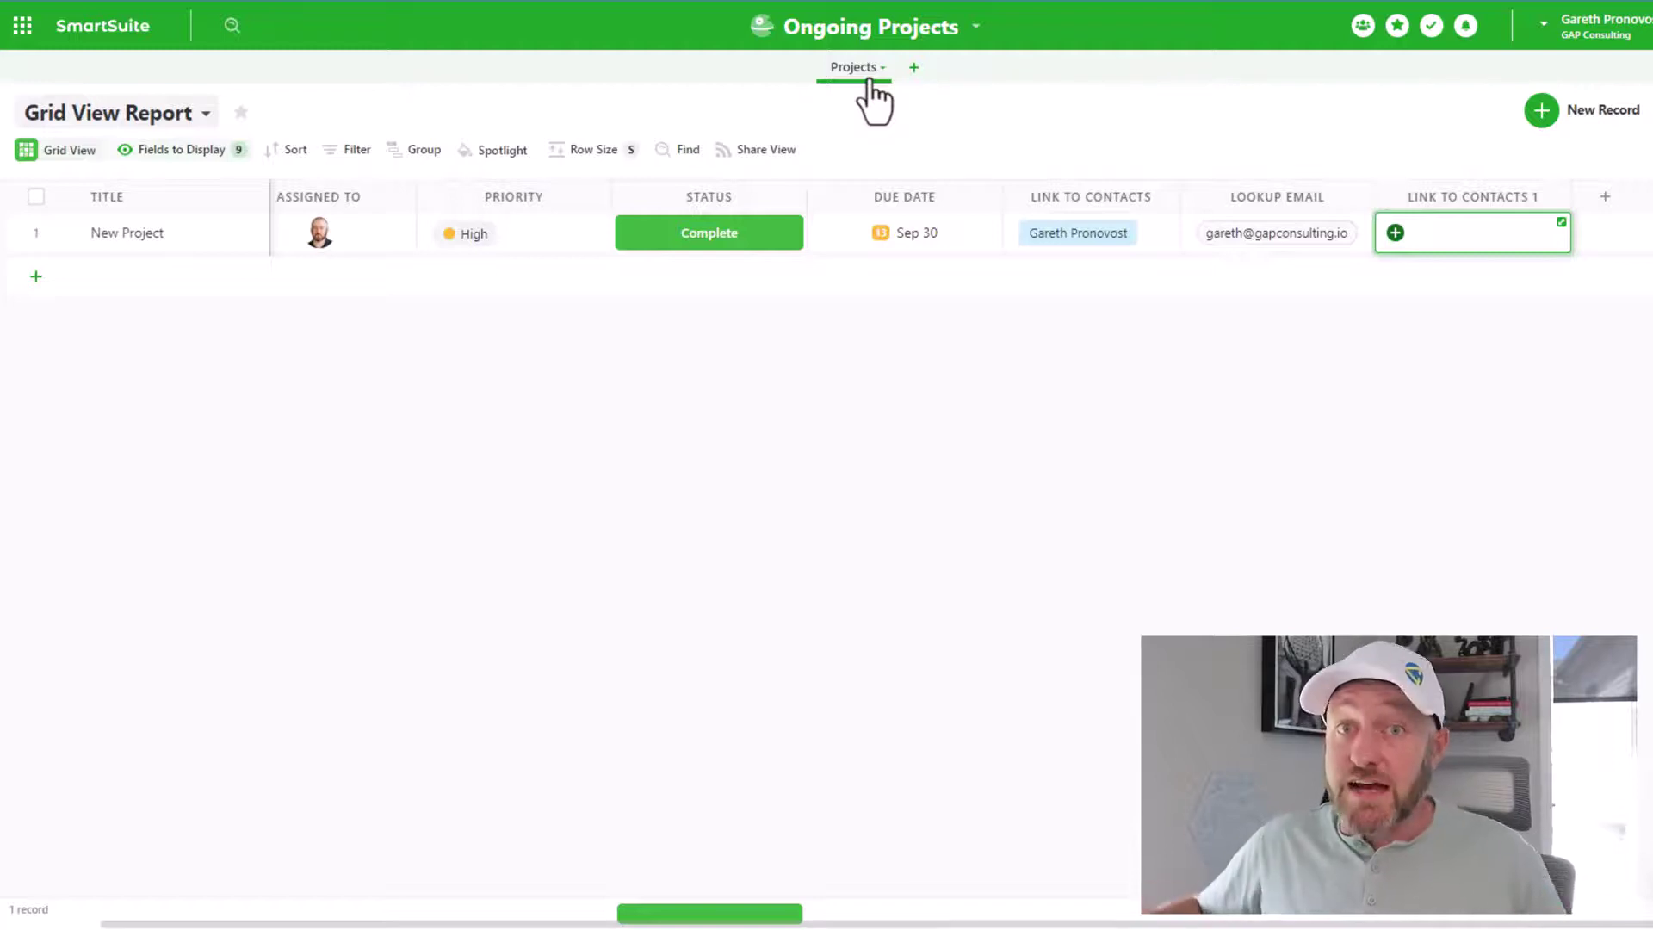
{"action": "left_click", "coordinate": [975, 29]}
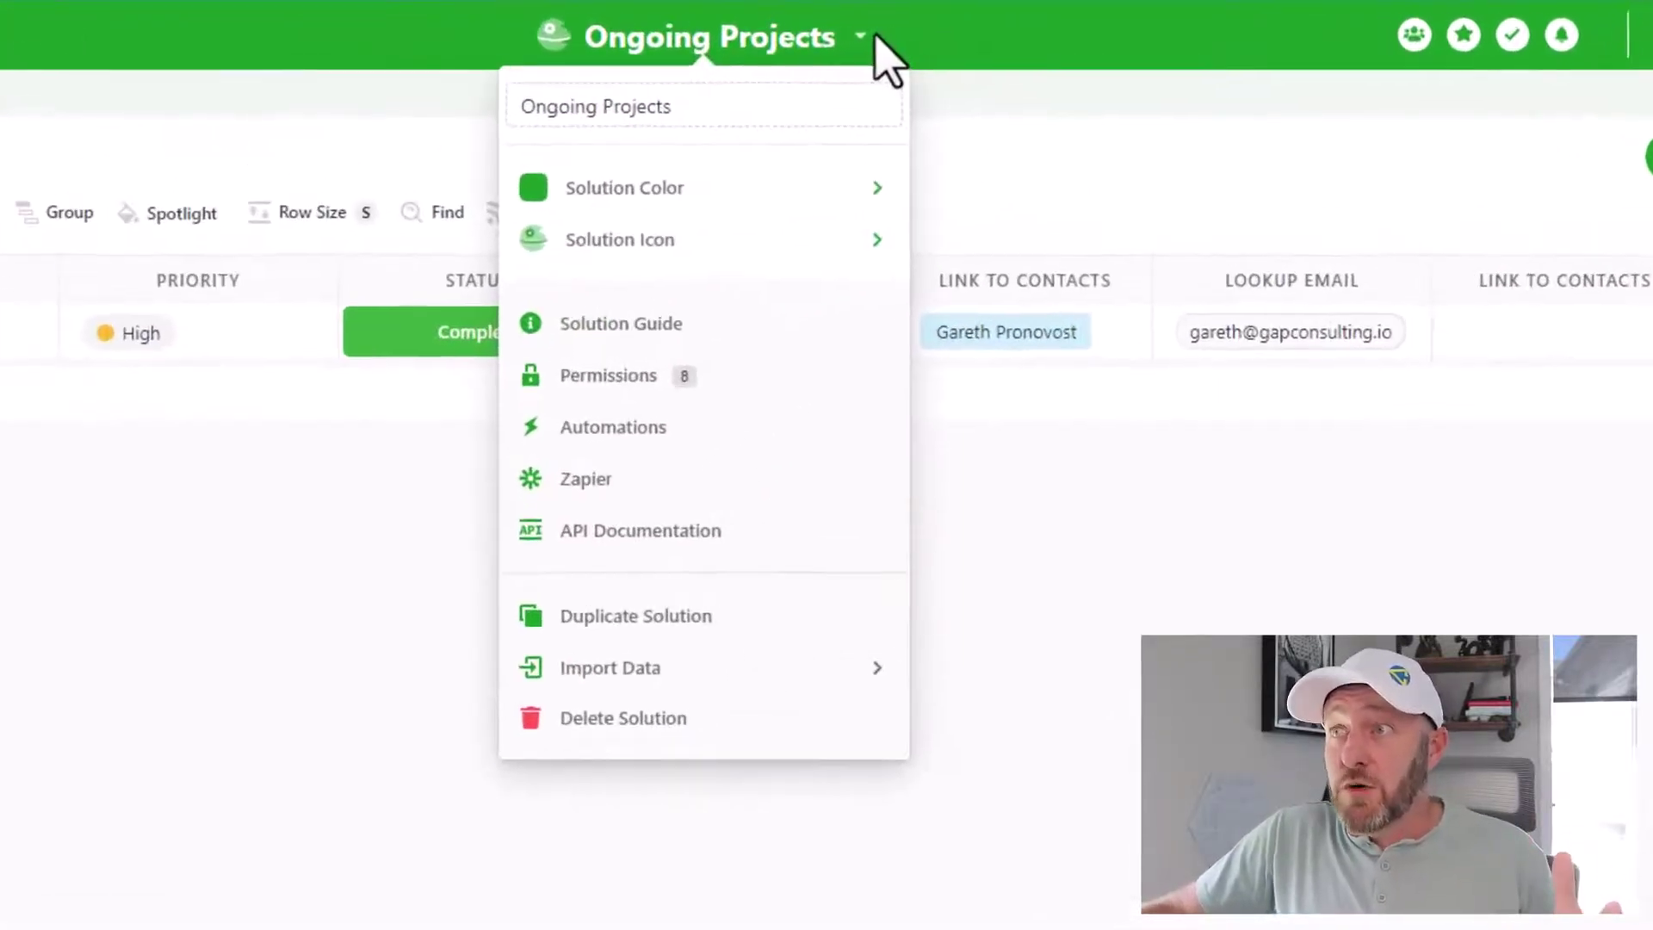
{"action": "left_click", "coordinate": [765, 379]}
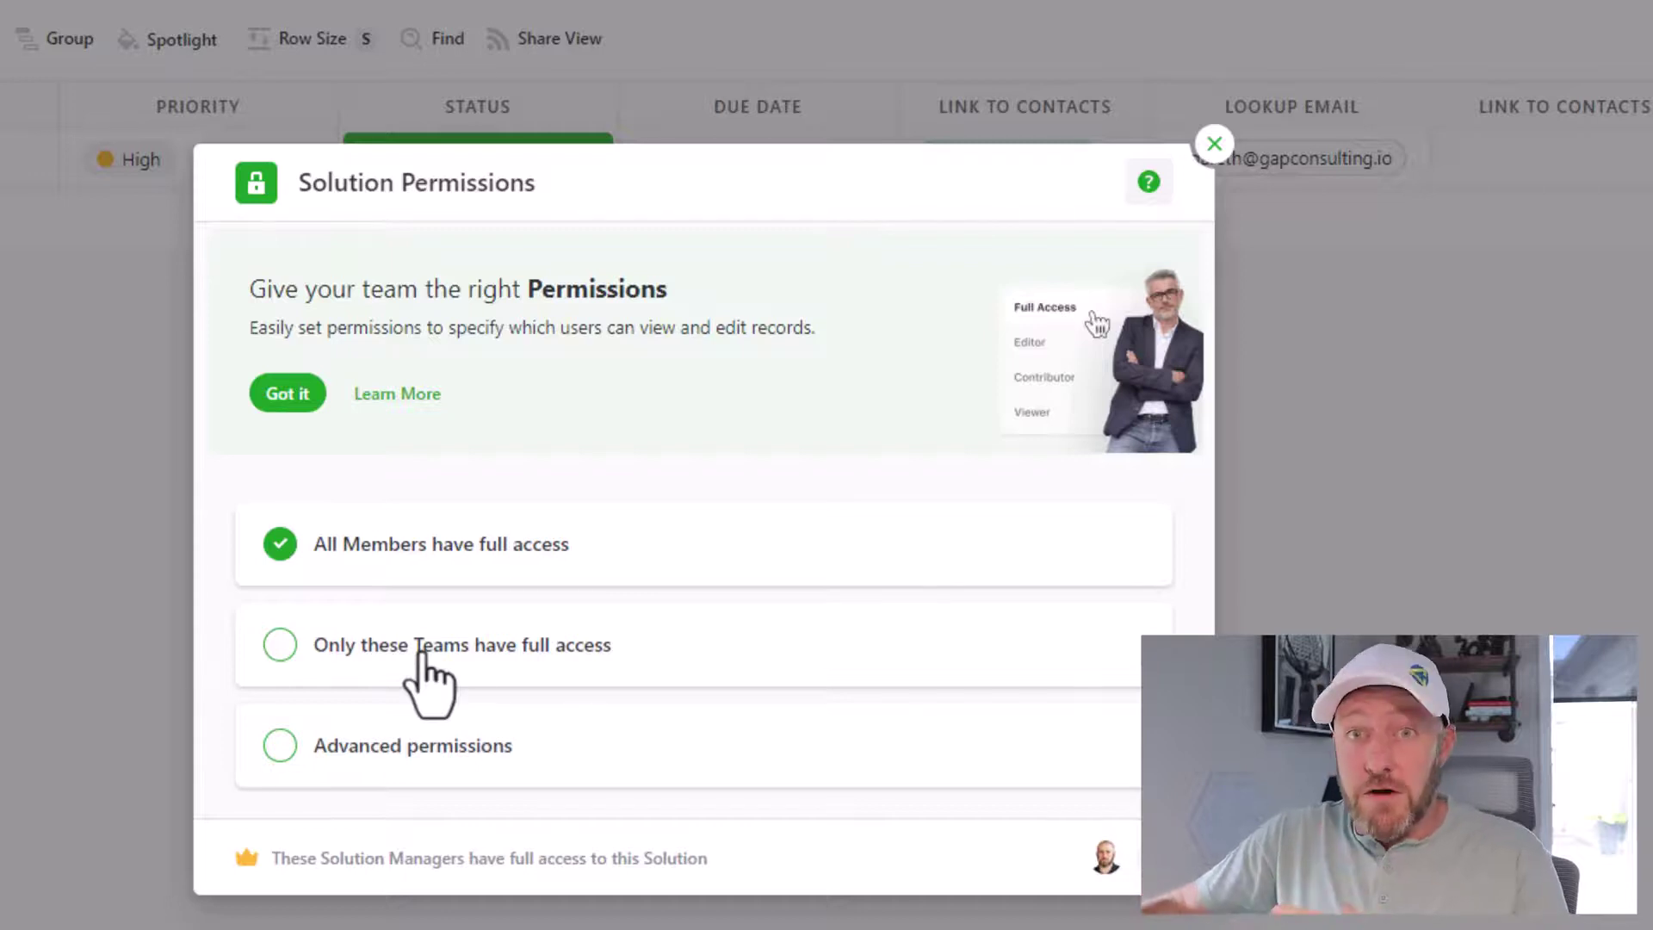
{"action": "left_click", "coordinate": [430, 747]}
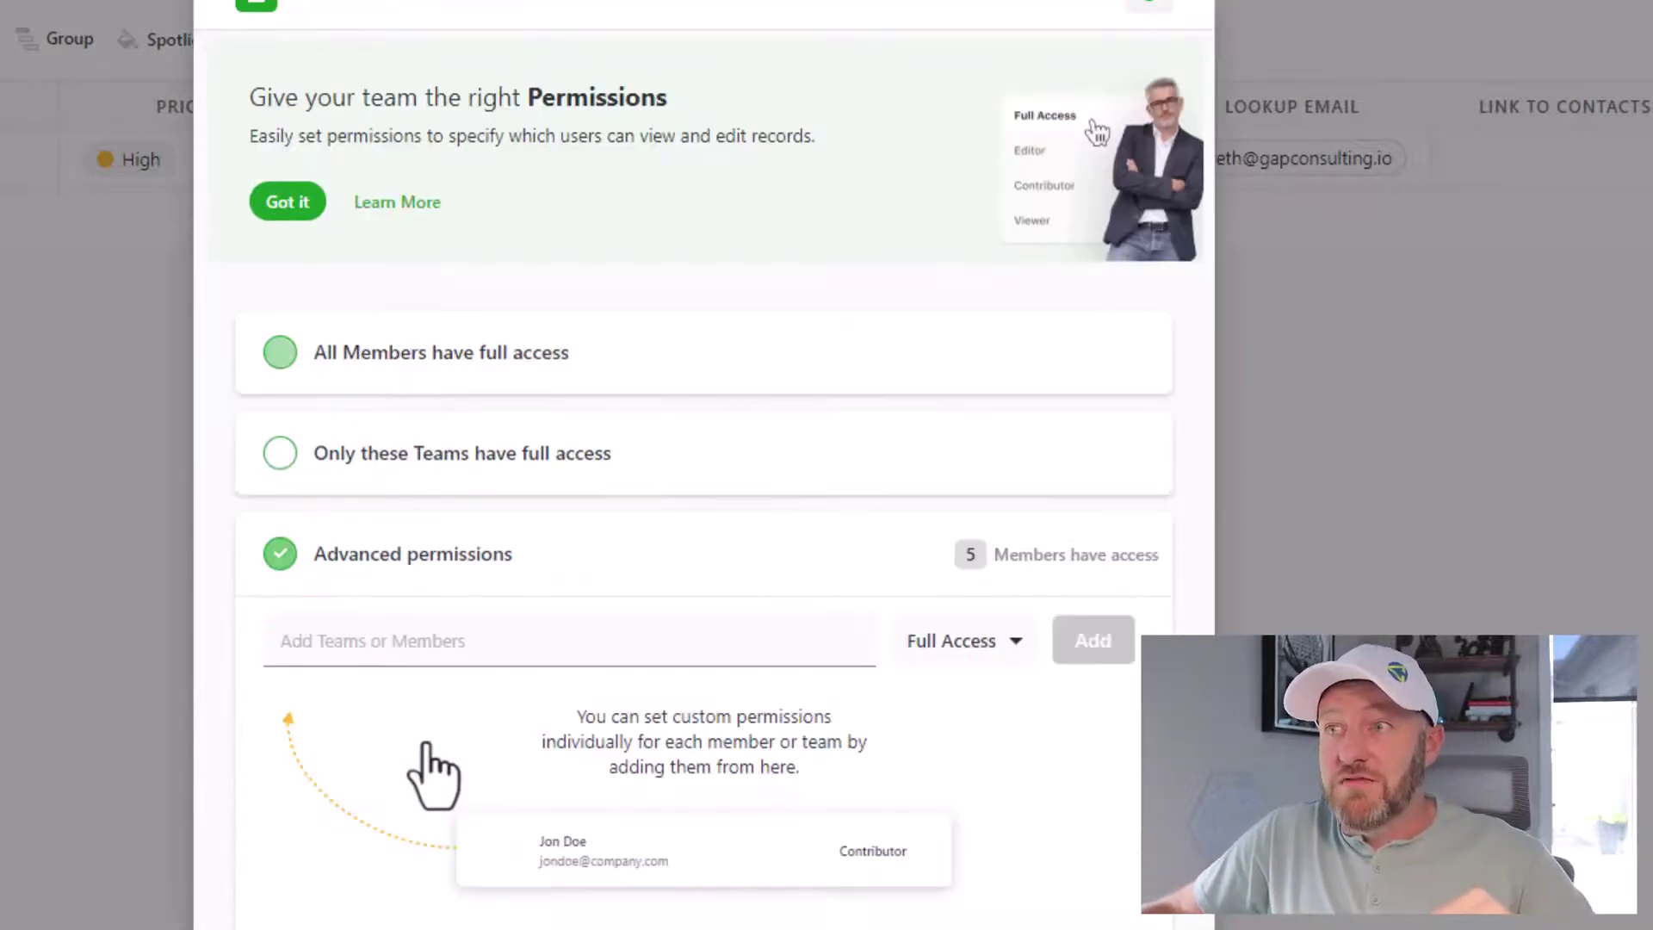
{"action": "left_click", "coordinate": [522, 647]}
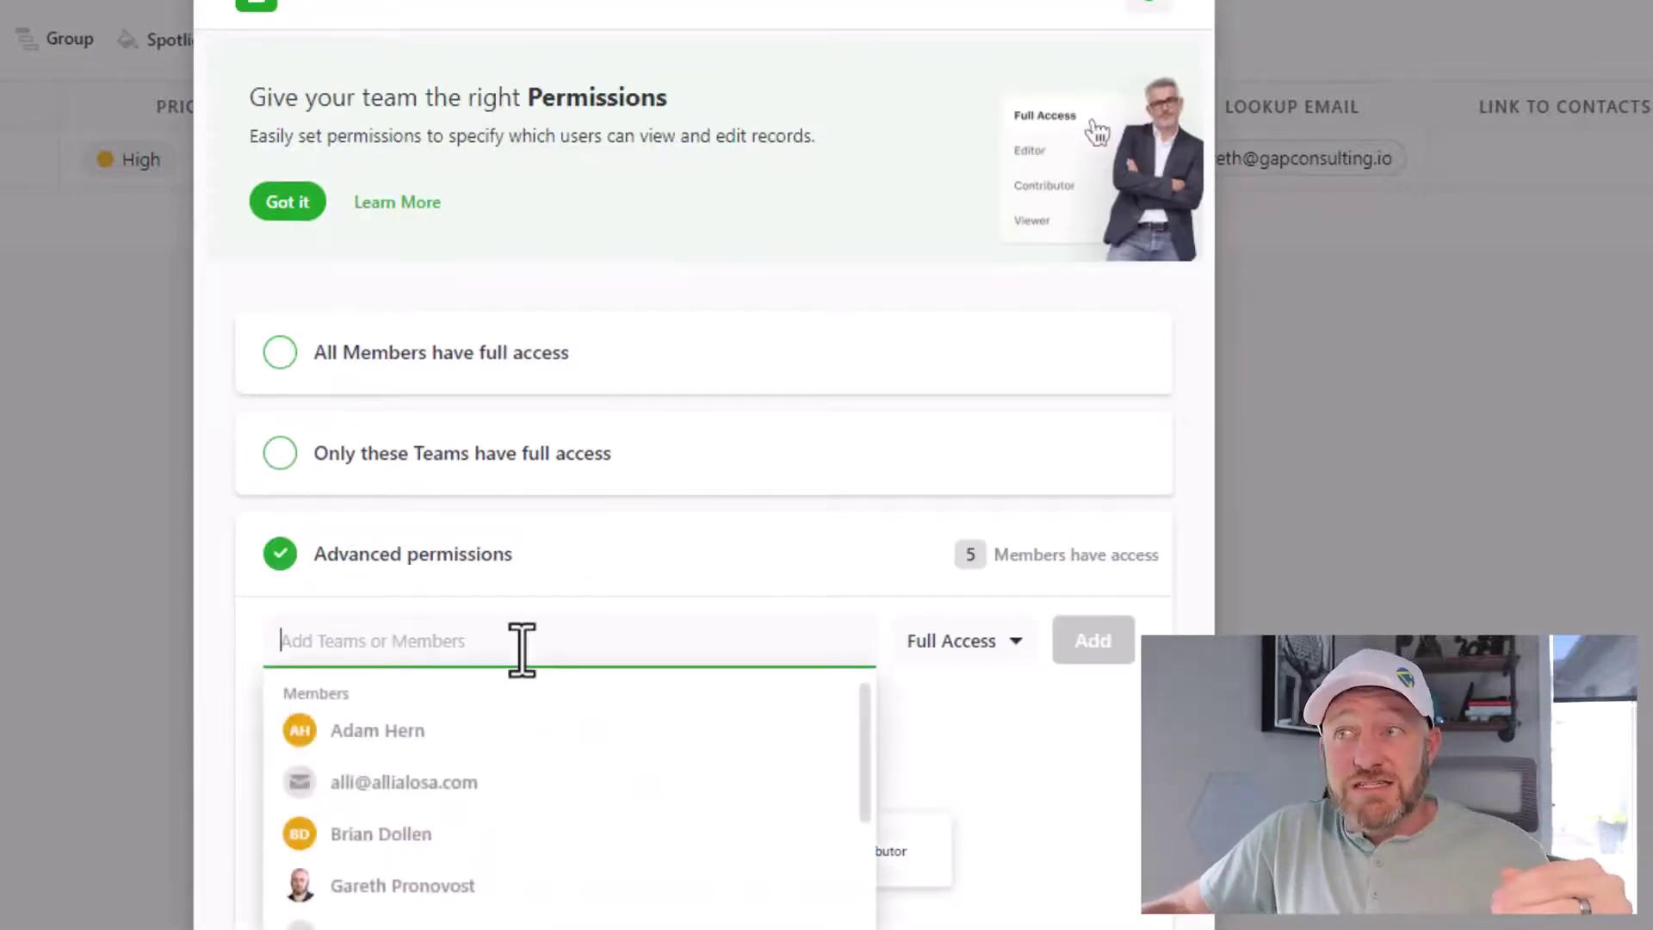
{"action": "left_click", "coordinate": [951, 644]}
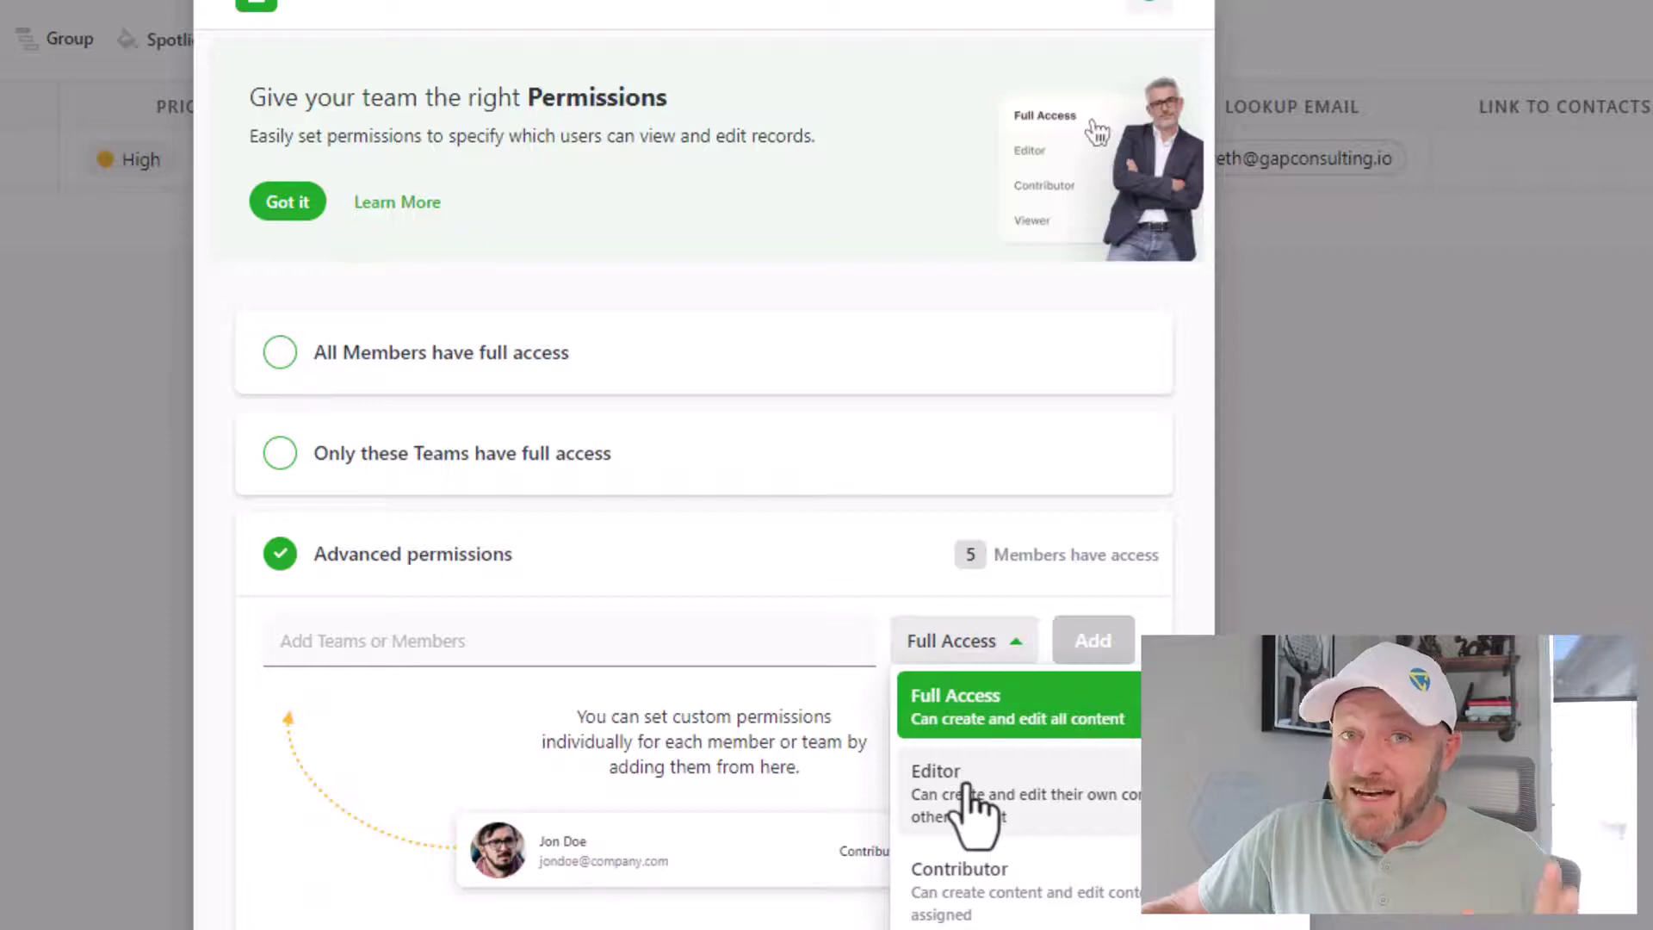
{"action": "left_click", "coordinate": [973, 43]}
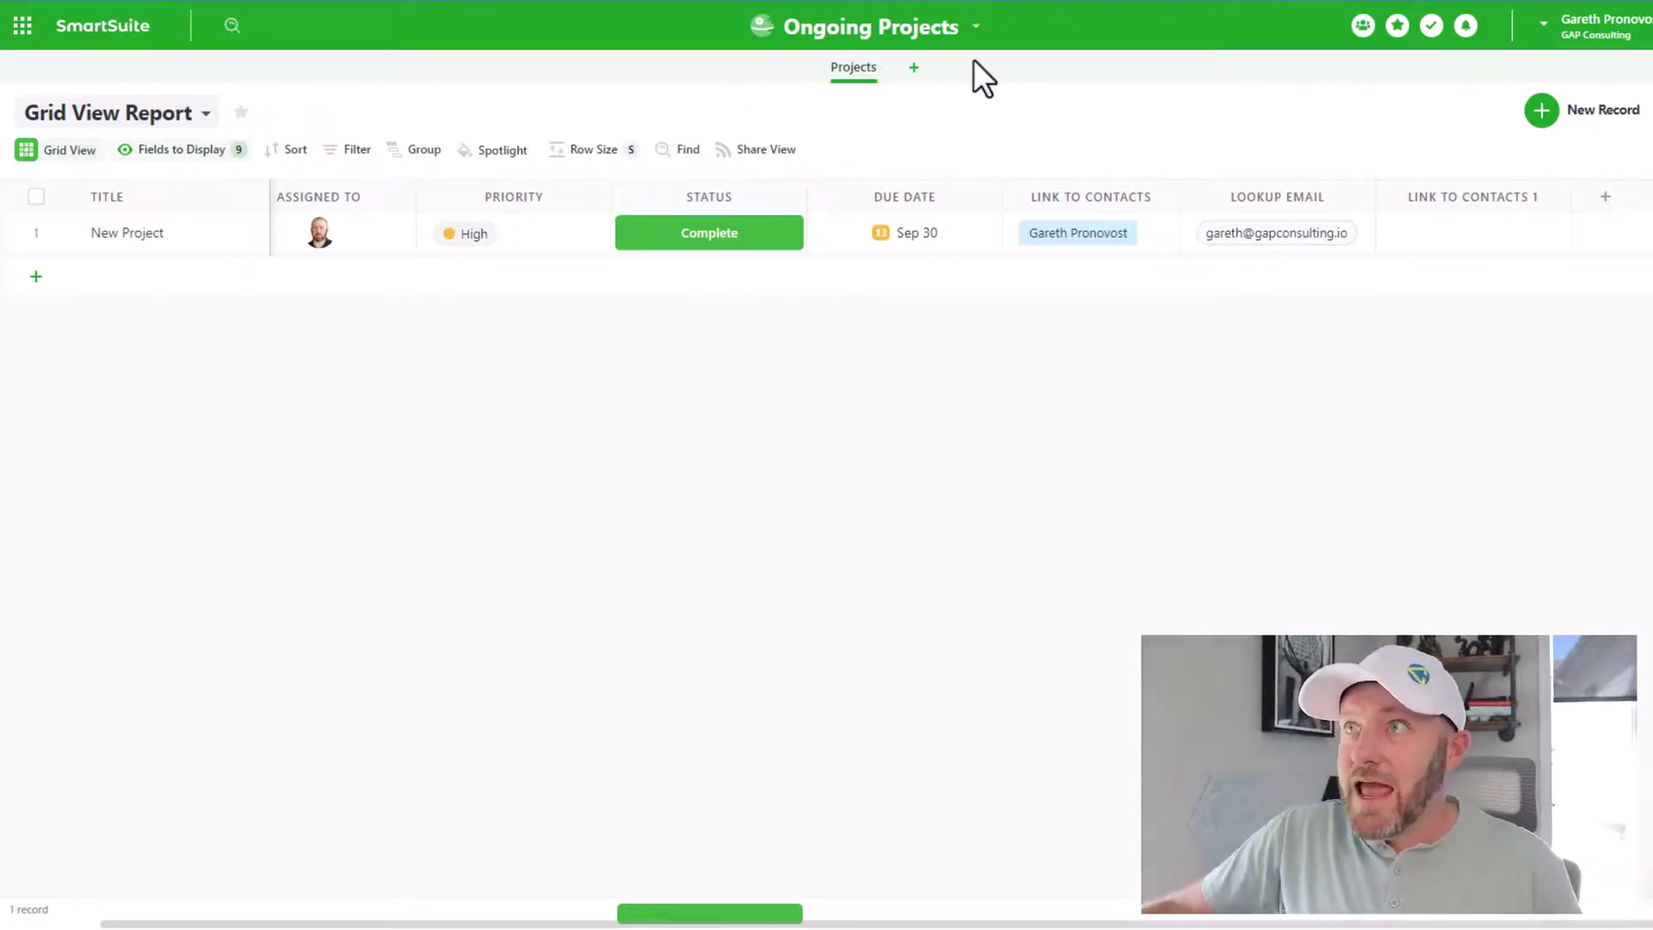
Open the Projects app's Permissions dialog and choose Override Solution Permissions.
{"action": "left_click", "coordinate": [871, 69]}
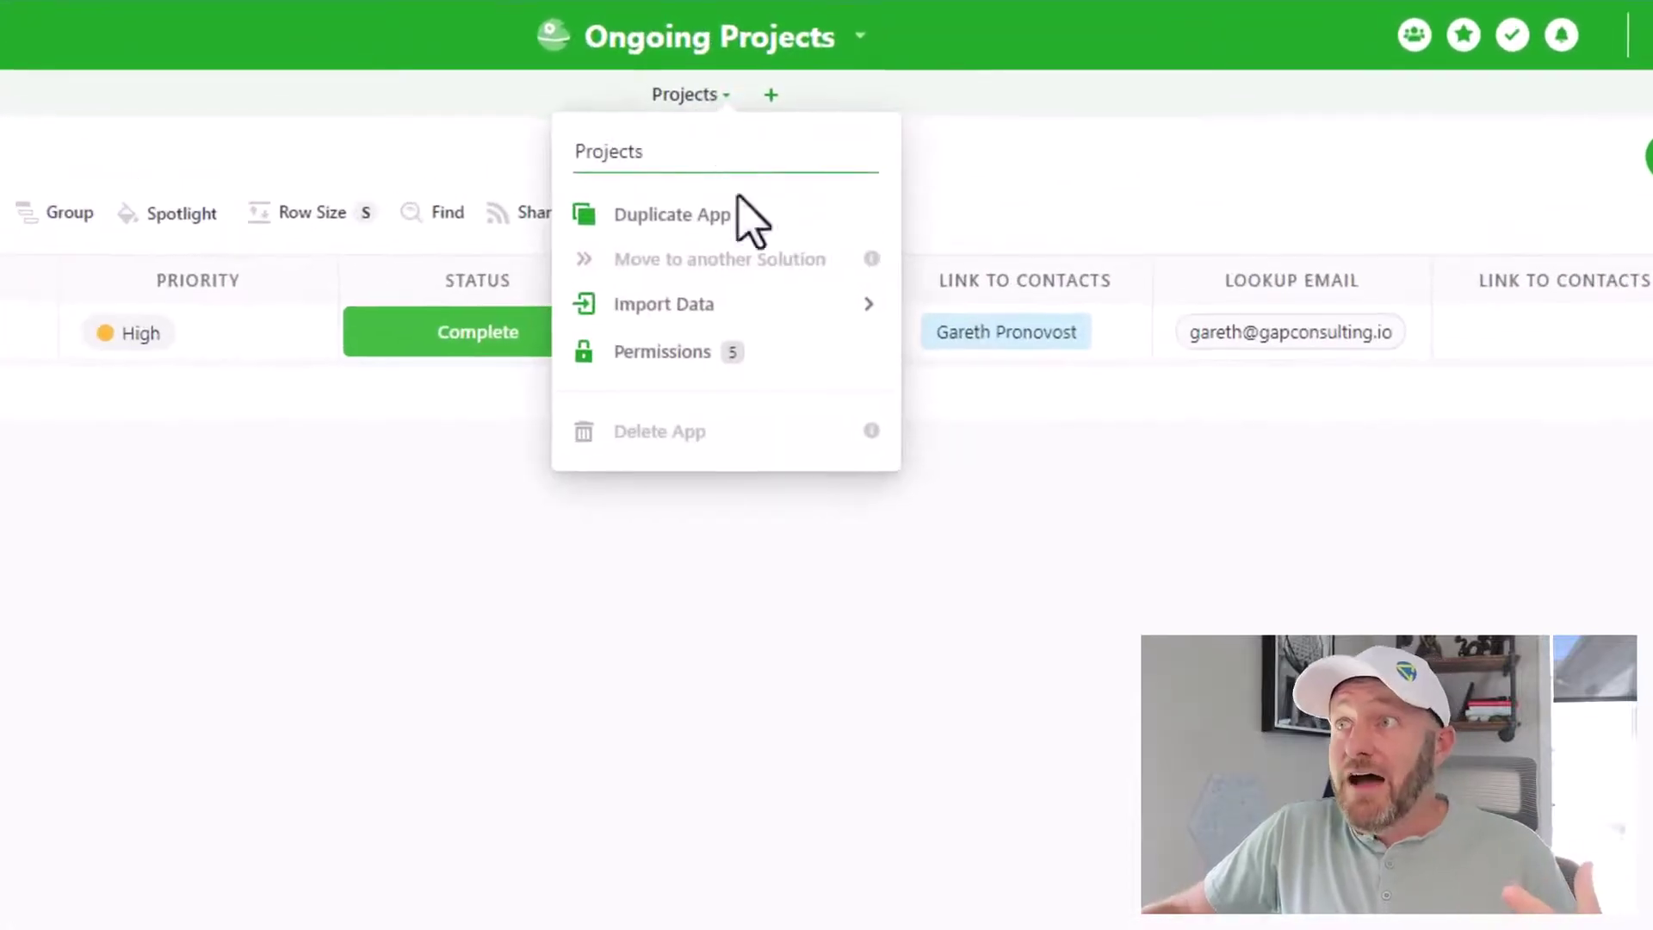
{"action": "left_click", "coordinate": [742, 357]}
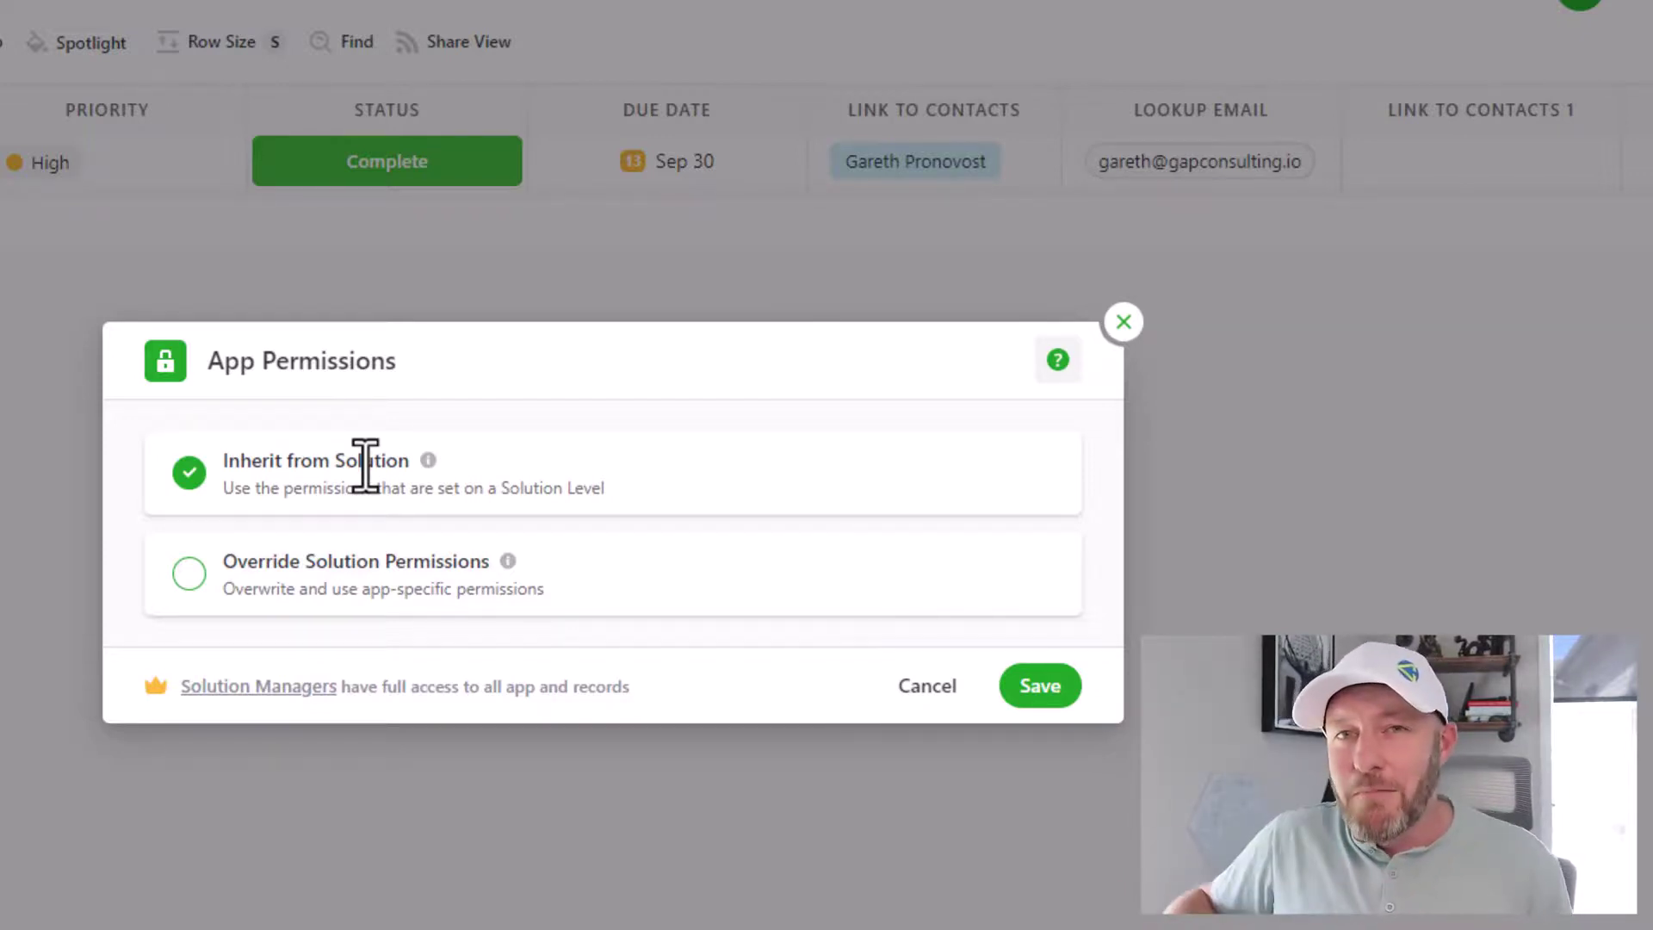
{"action": "left_click", "coordinate": [277, 610]}
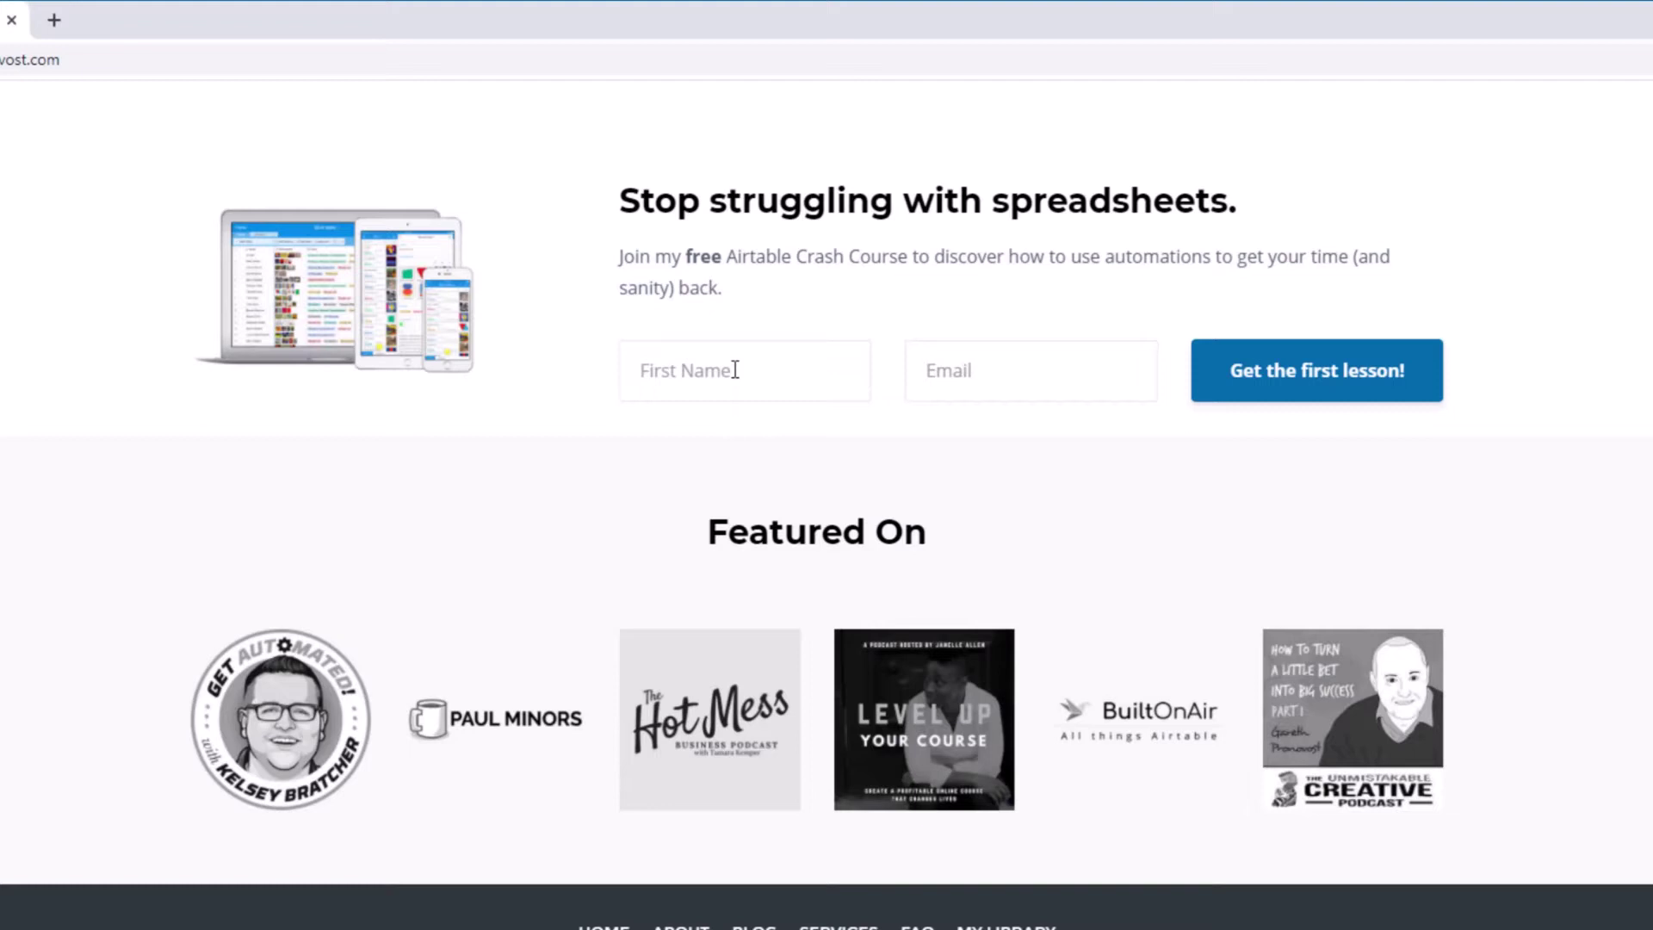
Fill the crash-course sign-up form with a first name and the autofilled email address.
{"action": "left_click", "coordinate": [734, 370]}
{"action": "type", "text": "Gareth"}
{"action": "key", "text": "Tab"}
{"action": "type", "text": "garet"}
{"action": "key", "text": "Down"}
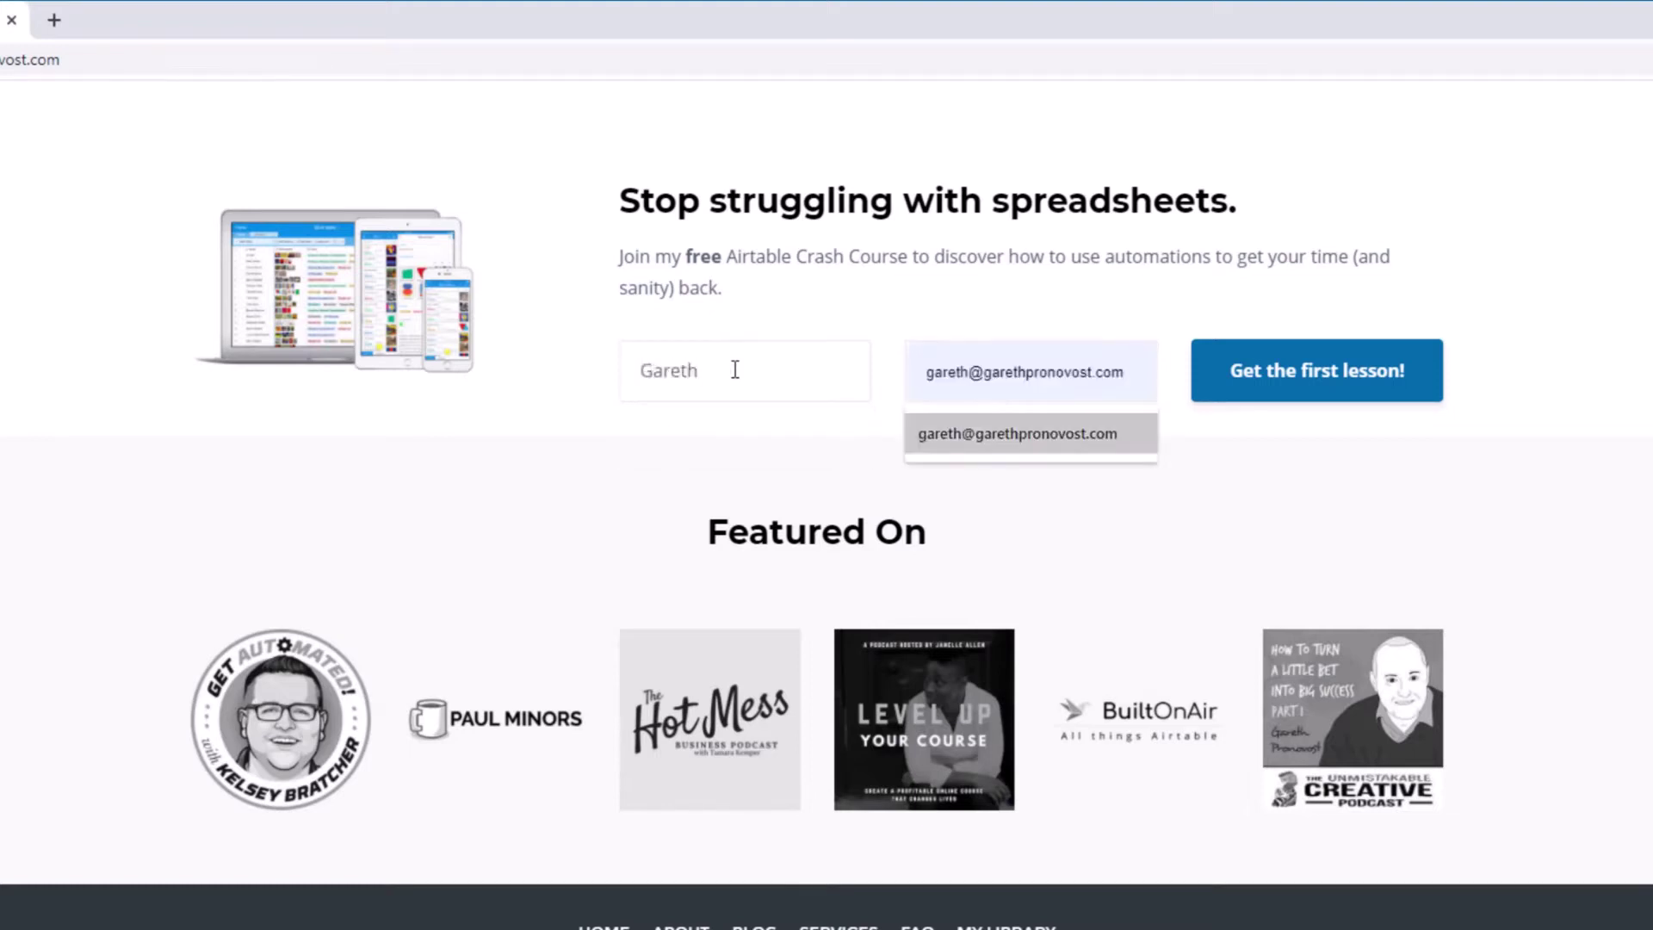
{"action": "key", "text": "Return"}
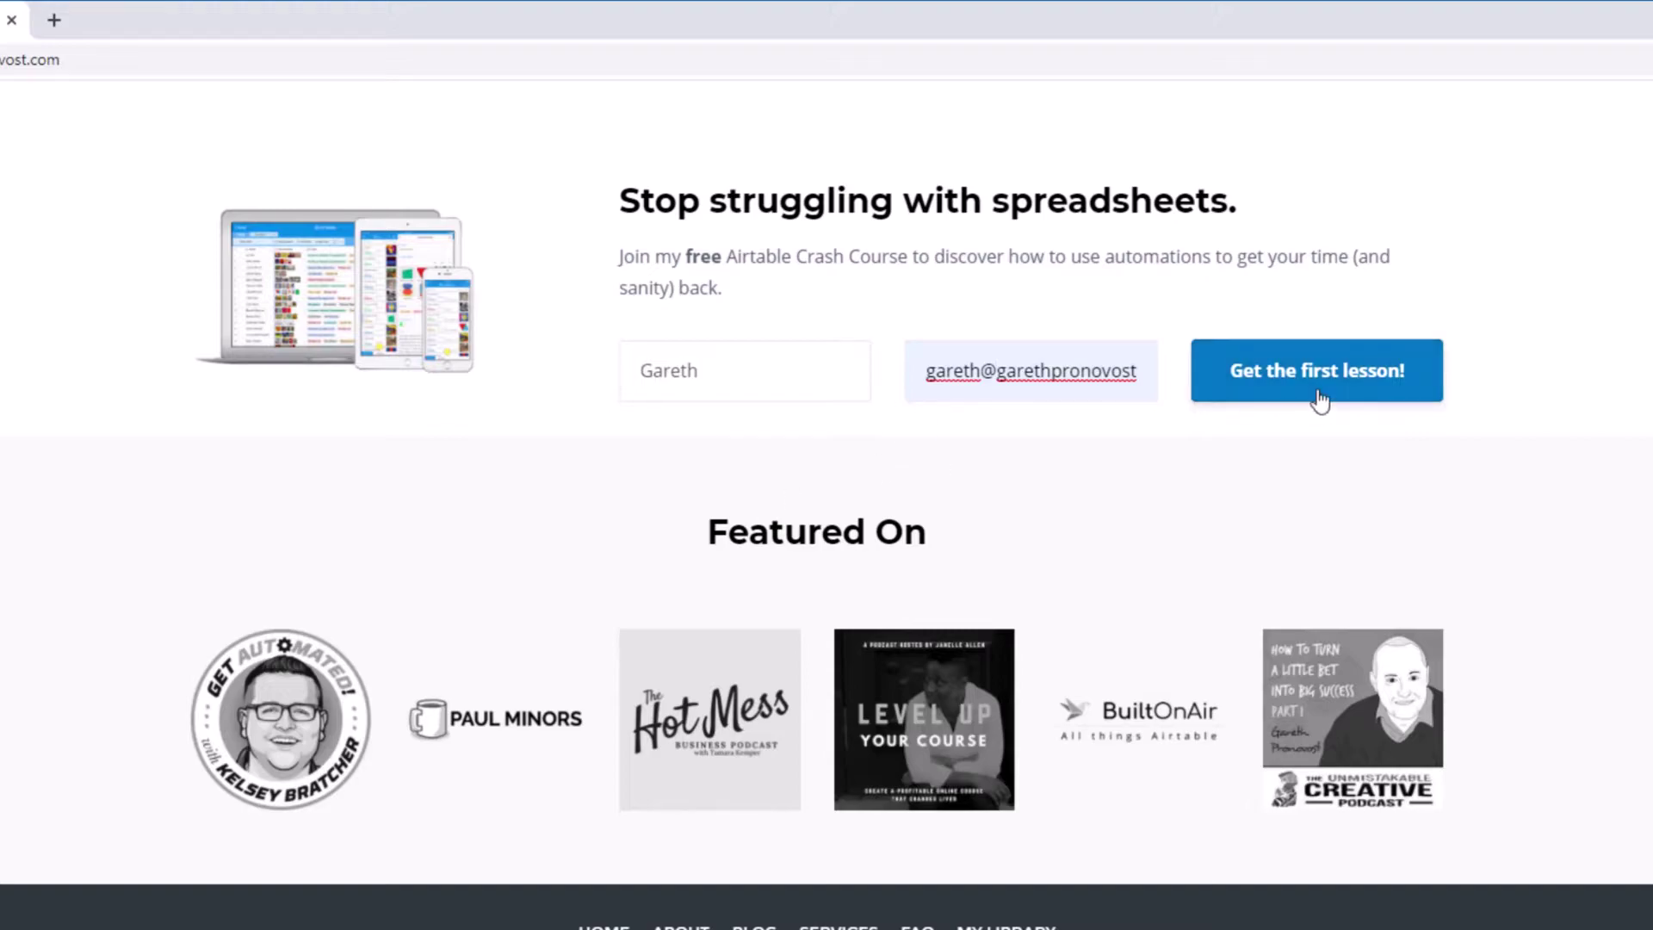
Open the Services page and scroll to its three consulting option cards.
{"action": "scroll", "coordinate": [1320, 401], "scroll_direction": "up", "scroll_amount": 15}
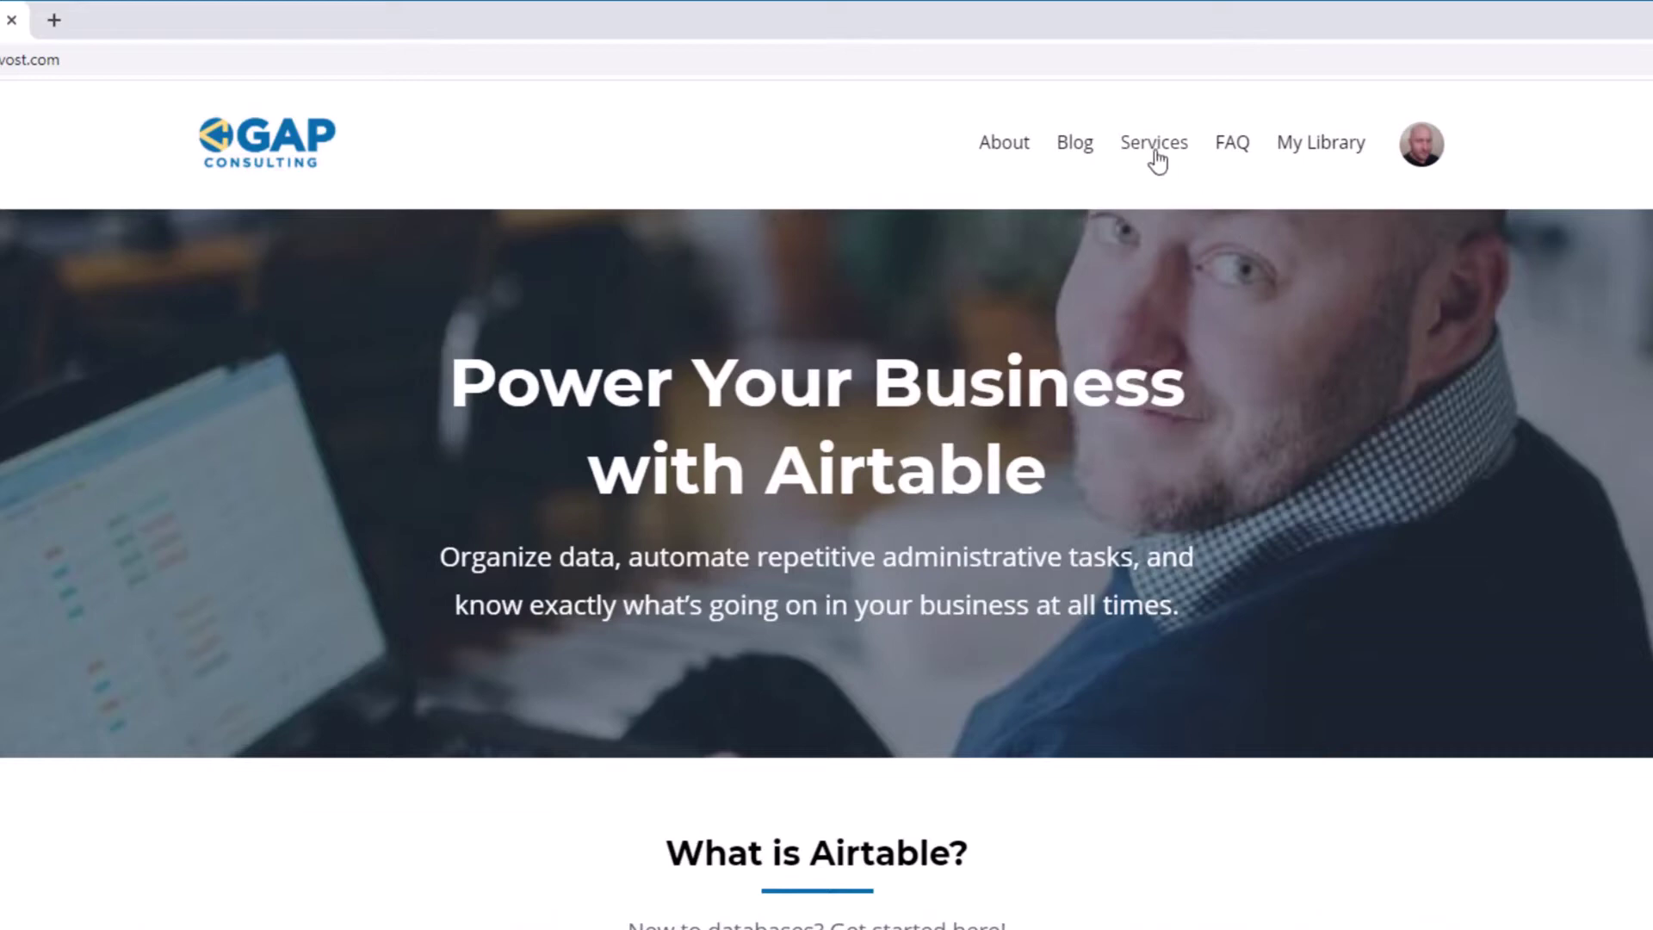
{"action": "left_click", "coordinate": [1155, 144]}
{"action": "scroll", "coordinate": [621, 577], "scroll_direction": "down", "scroll_amount": 8}
{"action": "scroll", "coordinate": [621, 577], "scroll_direction": "down", "scroll_amount": 1}
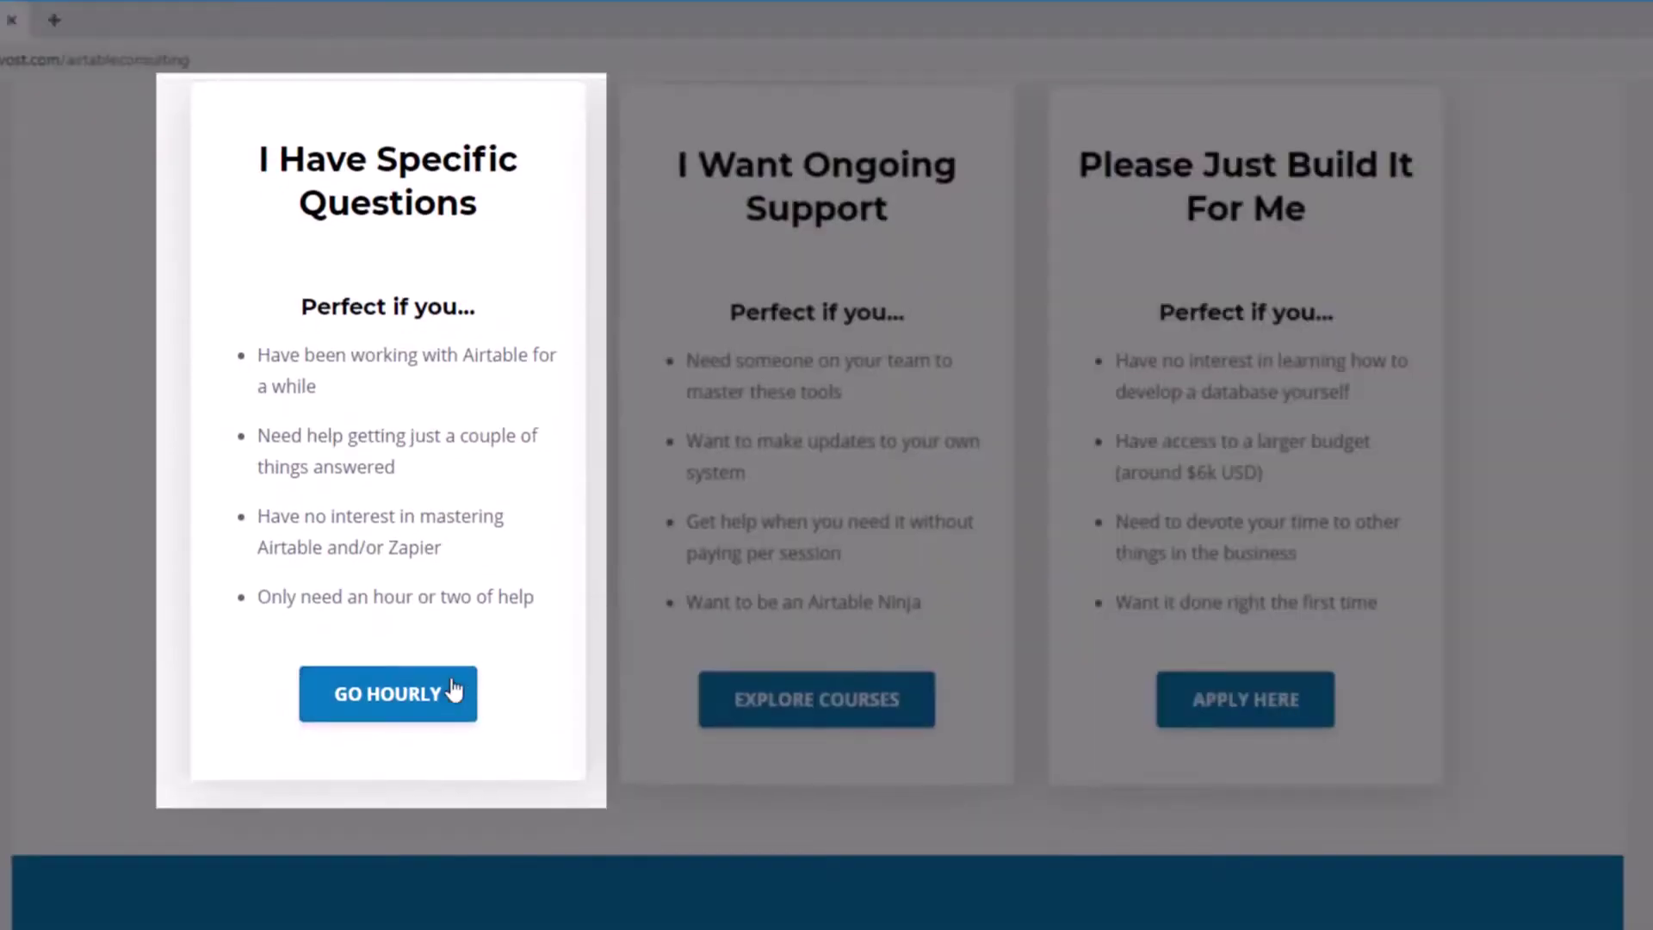